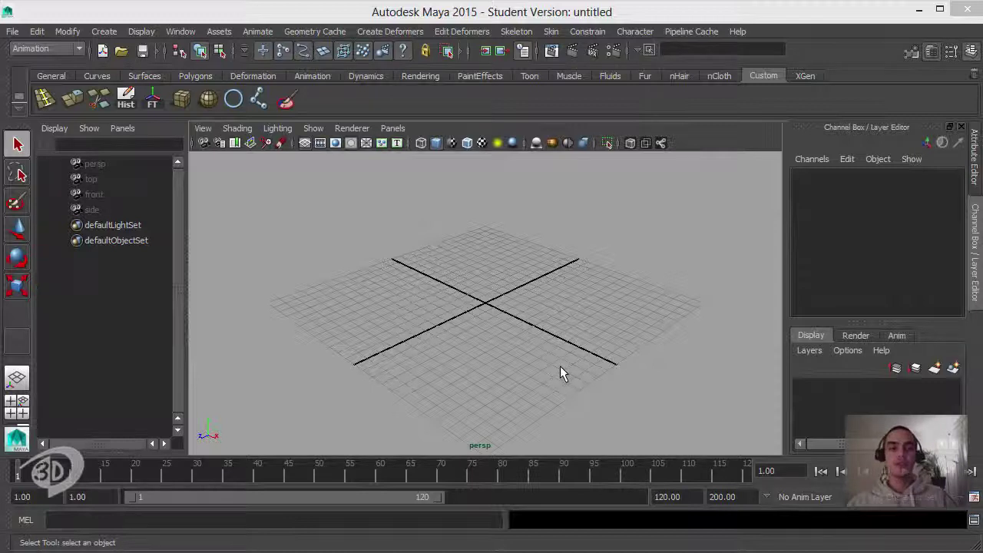
# - Create a polygon sphere at the origin and raise it to about 2.36 on Y
pyautogui.click(208, 99)
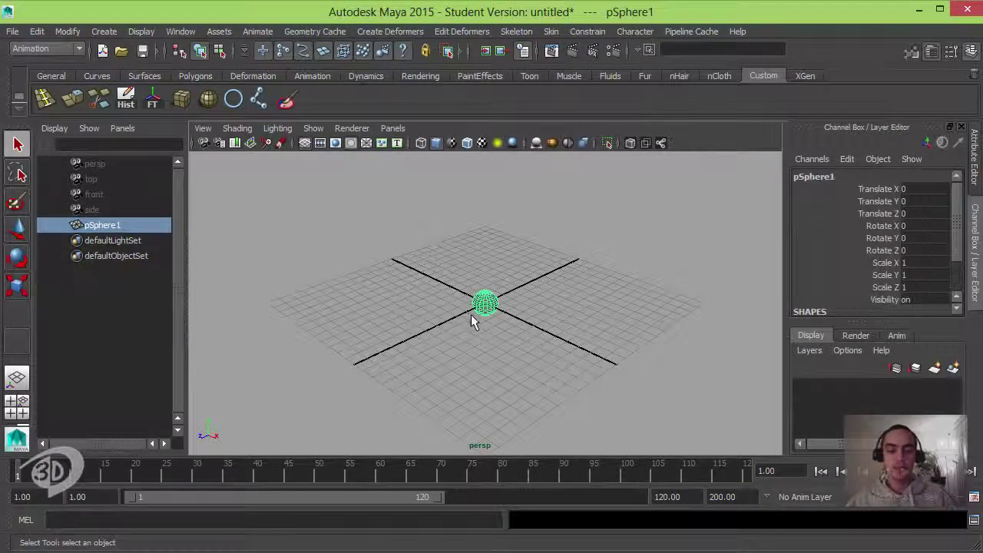
pyautogui.press('w')
pyautogui.keyDown('alt'); pyautogui.moveTo(557, 325); pyautogui.dragTo(500, 309); pyautogui.keyUp('alt')
pyautogui.keyDown('alt'); pyautogui.moveTo(499, 309); pyautogui.dragTo(676, 336, button='right'); pyautogui.keyUp('alt')
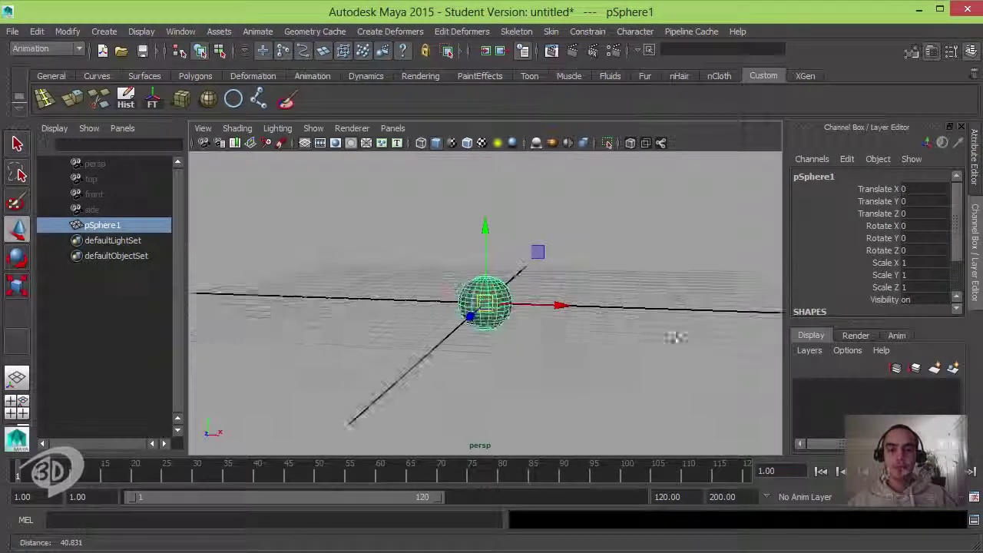
pyautogui.keyDown('alt'); pyautogui.moveTo(676, 336); pyautogui.dragTo(563, 334); pyautogui.keyUp('alt')
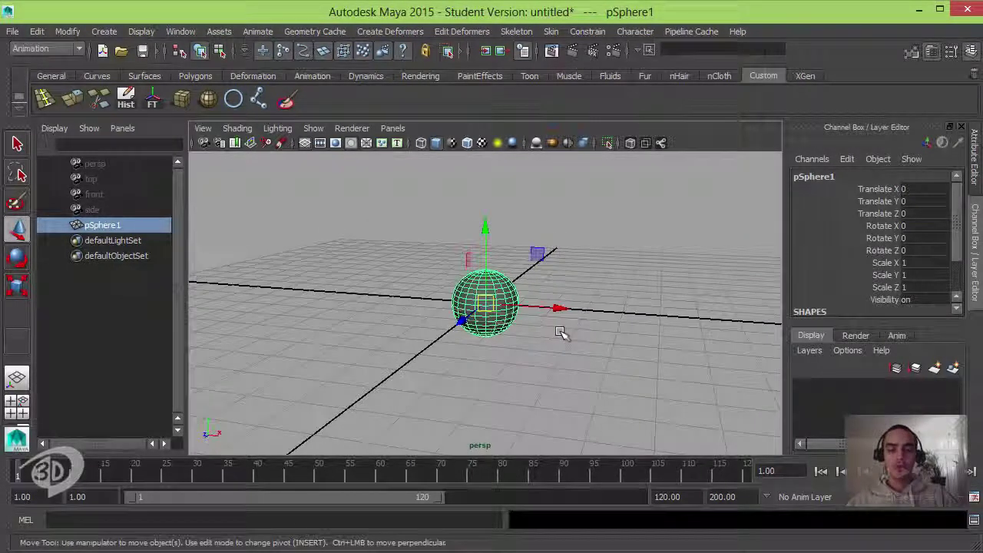
pyautogui.moveTo(486, 228); pyautogui.dragTo(485, 153)
pyautogui.keyDown('alt'); pyautogui.moveTo(485, 165); pyautogui.dragTo(489, 225, button='middle'); pyautogui.keyUp('alt')
pyautogui.keyDown('alt'); pyautogui.moveTo(489, 225); pyautogui.dragTo(461, 234, button='right'); pyautogui.keyUp('alt')
pyautogui.keyDown('alt'); pyautogui.moveTo(488, 234); pyautogui.dragTo(484, 251, button='middle'); pyautogui.keyUp('alt')
# - Scale the sphere uniformly to about 2.51 and raise it to about 2.63 on Y as the body
pyautogui.press('r')
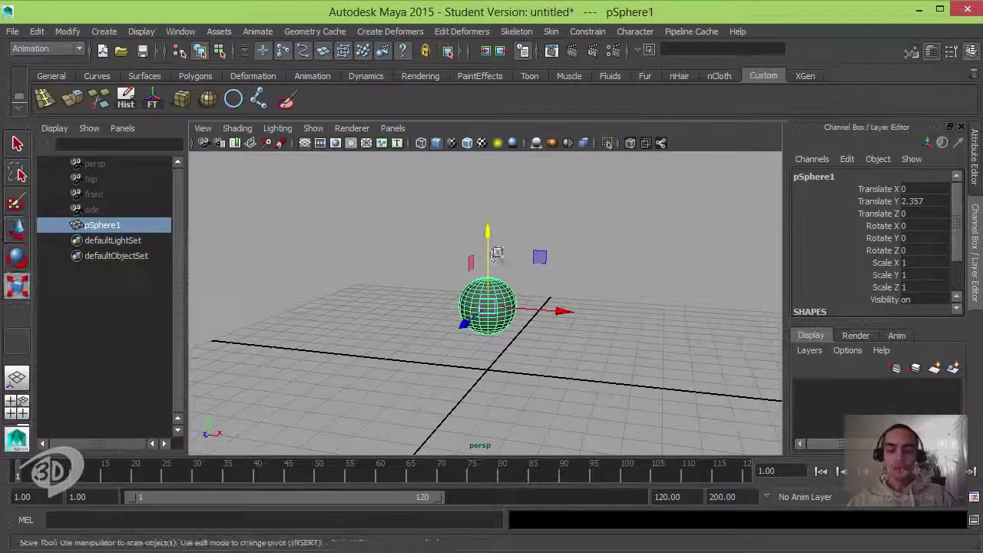
pyautogui.moveTo(546, 228); pyautogui.dragTo(613, 198, button='middle')
pyautogui.keyDown('alt'); pyautogui.moveTo(537, 286); pyautogui.dragTo(538, 257); pyautogui.keyUp('alt')
pyautogui.press('w')
pyautogui.moveTo(491, 222); pyautogui.dragTo(491, 215)
pyautogui.keyDown('alt'); pyautogui.moveTo(494, 230); pyautogui.dragTo(538, 249); pyautogui.keyUp('alt')
# - Duplicate the body sphere, raise the copy to about 5.2 on Y, and scale it uniformly to about 1.12 as the head
pyautogui.hotkey('ctrl', 'd')
pyautogui.keyDown('alt'); pyautogui.moveTo(509, 286); pyautogui.dragTo(487, 152); pyautogui.keyUp('alt')
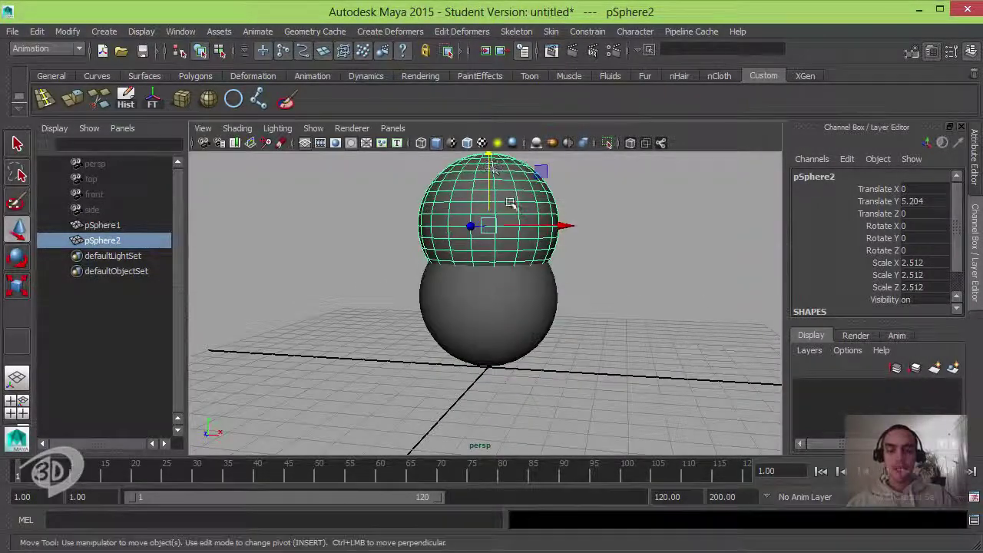
pyautogui.press('r')
pyautogui.moveTo(489, 225); pyautogui.dragTo(426, 243)
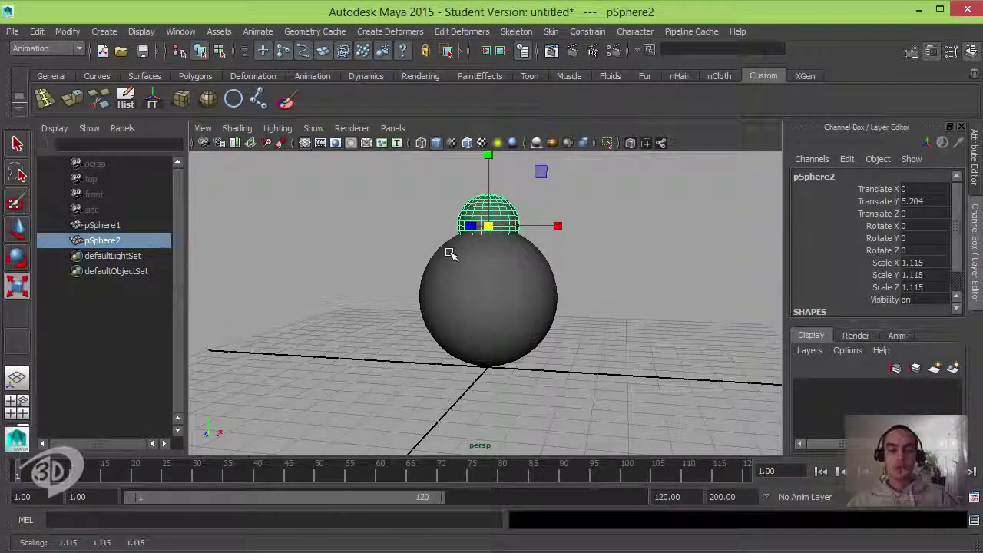
# - Duplicate the head as a foot, narrowed to about 0.61 on X and placed at about X 1.66, Y 0.54 under the body
pyautogui.hotkey('ctrl', 'd')
pyautogui.press('w')
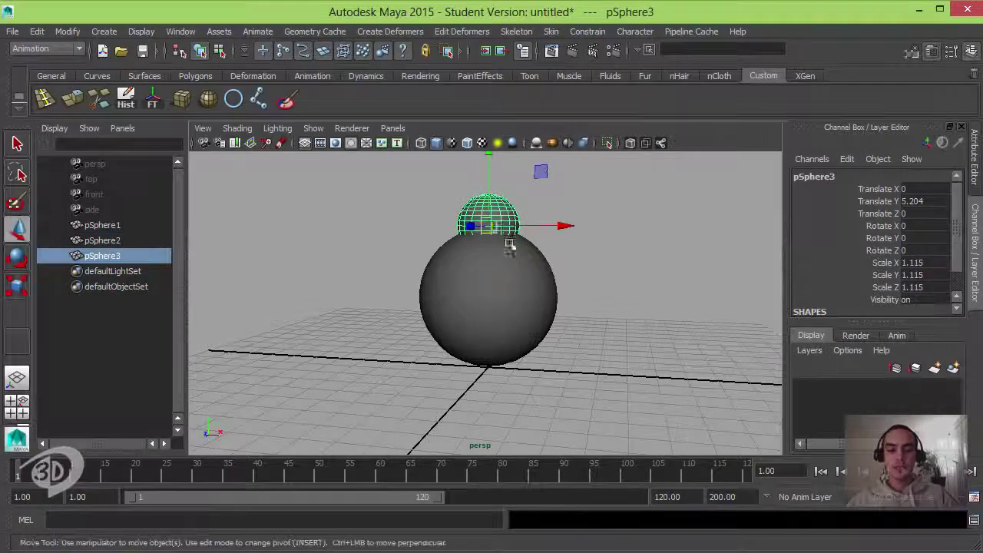
pyautogui.moveTo(492, 165); pyautogui.dragTo(496, 301)
pyautogui.moveTo(552, 358); pyautogui.dragTo(609, 349)
pyautogui.press('r')
pyautogui.press('w')
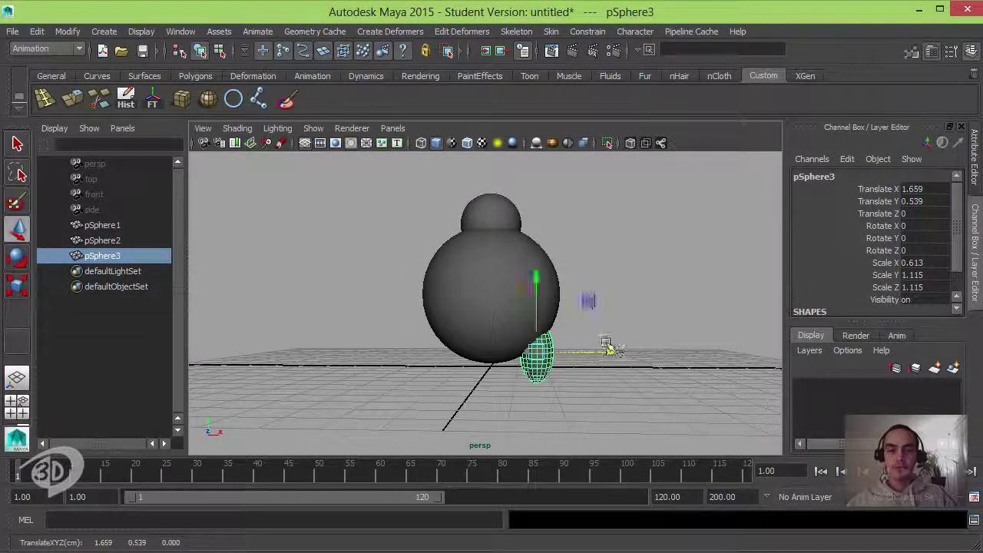
# - Duplicate the foot and set the copy's Translate X to -1.659 to place it on the opposite side
pyautogui.hotkey('ctrl', 'd')
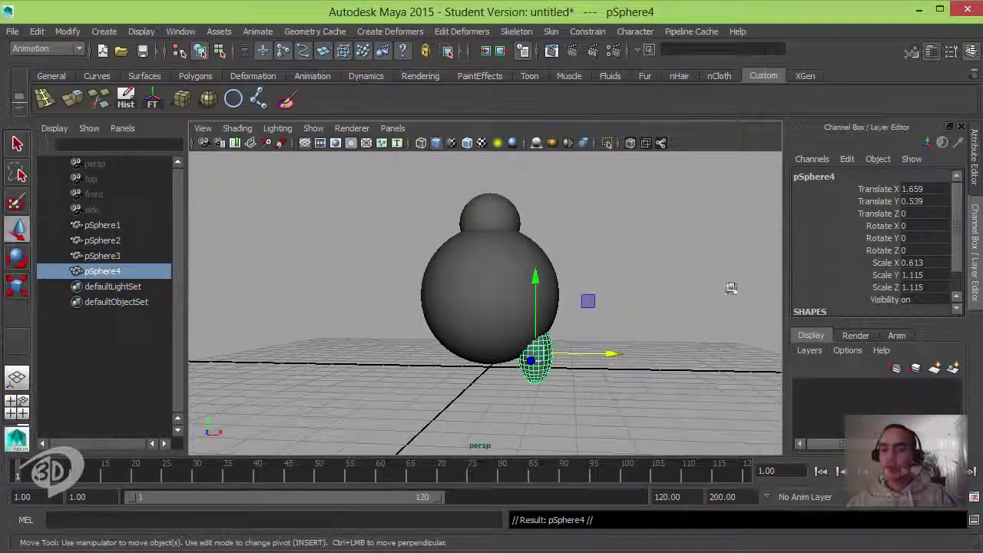
pyautogui.click(914, 189)
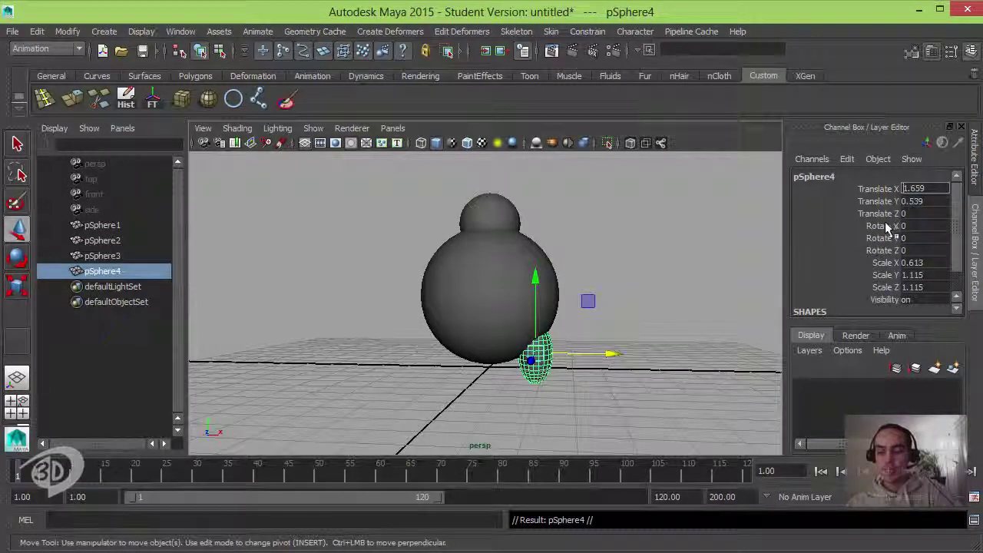
pyautogui.write('-')
pyautogui.press('Return')
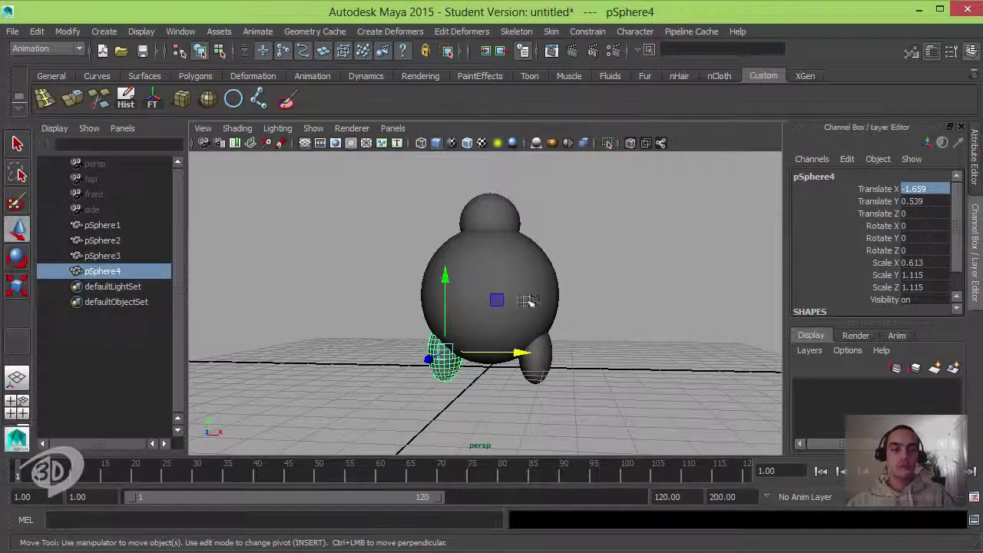
# - Parent both feet and the head to the large body sphere
pyautogui.keyDown('shift'); pyautogui.click(534, 363); pyautogui.keyUp('shift')
pyautogui.keyDown('shift'); pyautogui.click(490, 212); pyautogui.keyUp('shift')
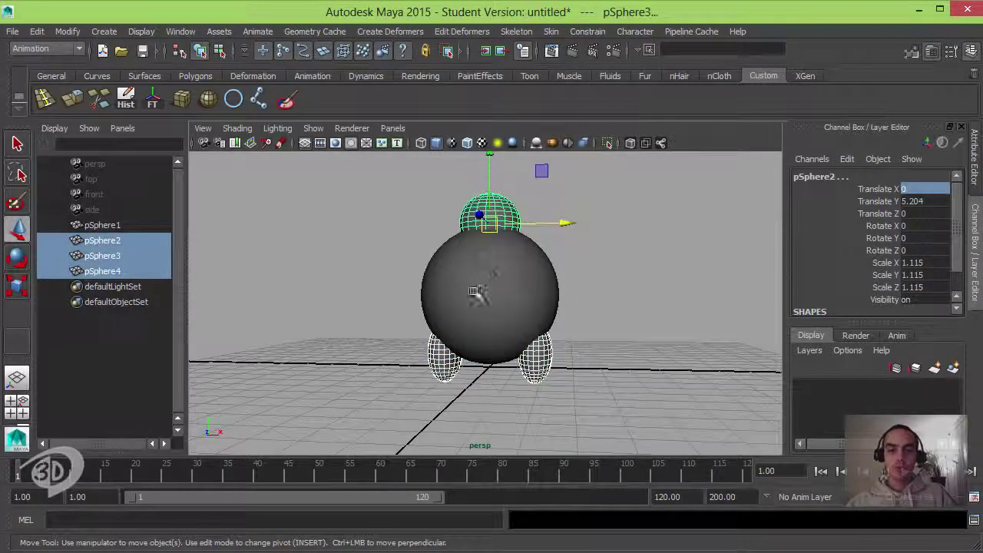
pyautogui.keyDown('shift'); pyautogui.click(476, 313); pyautogui.keyUp('shift')
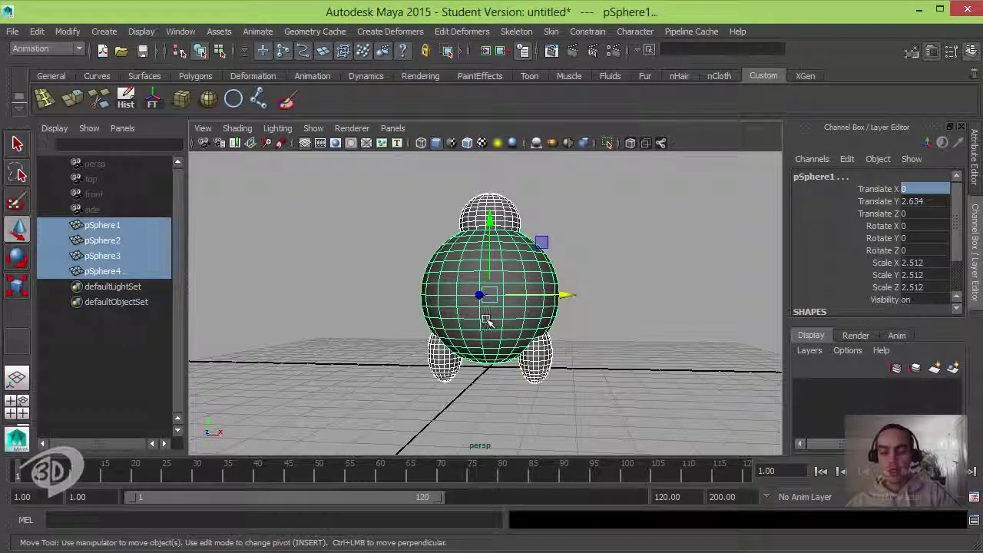
pyautogui.press('p')
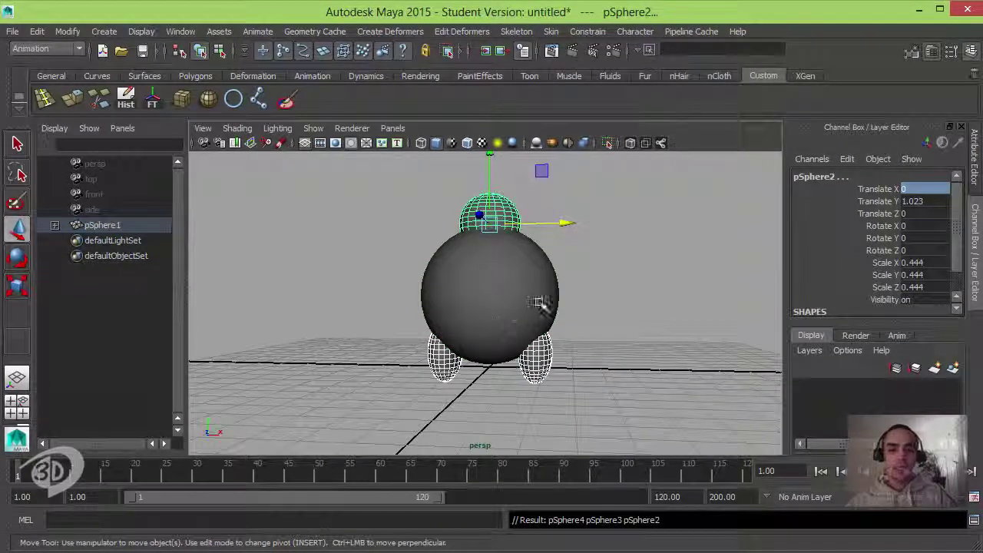
# - Lower the body sphere's pivot to its base and raise the whole character to about 3.16 on Y
pyautogui.click(513, 311)
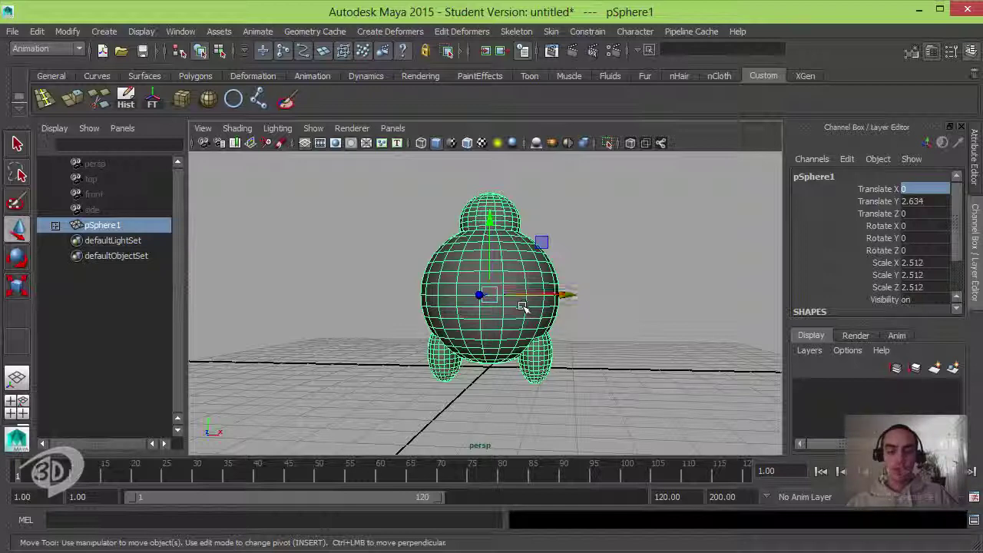
pyautogui.press('Insert')
pyautogui.moveTo(488, 243); pyautogui.dragTo(542, 285)
pyautogui.press('Insert')
pyautogui.click(592, 288)
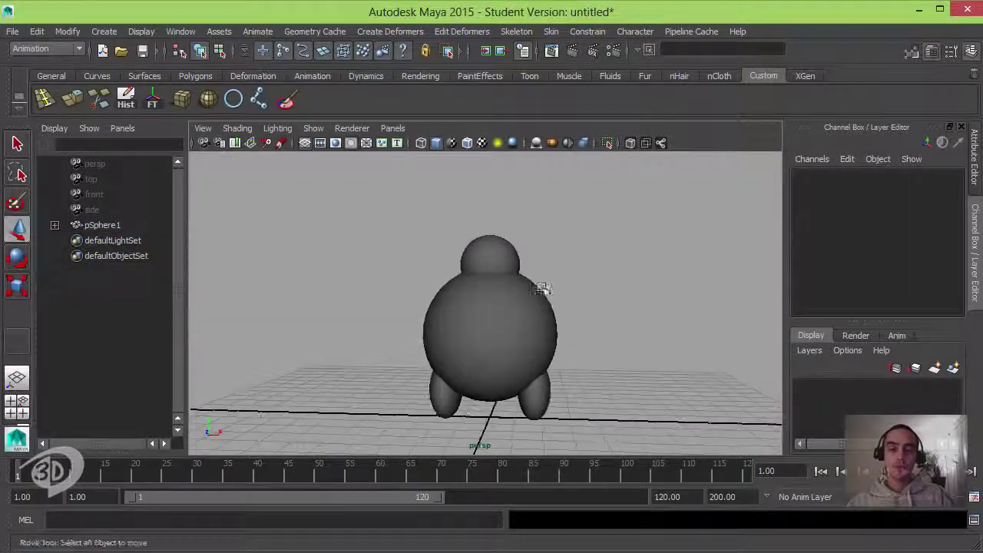
# - Freeze the transformations of the body sphere with its parented parts
pyautogui.click(481, 333)
pyautogui.keyDown('alt'); pyautogui.moveTo(480, 333); pyautogui.dragTo(497, 308); pyautogui.keyUp('alt')
pyautogui.click(497, 308)
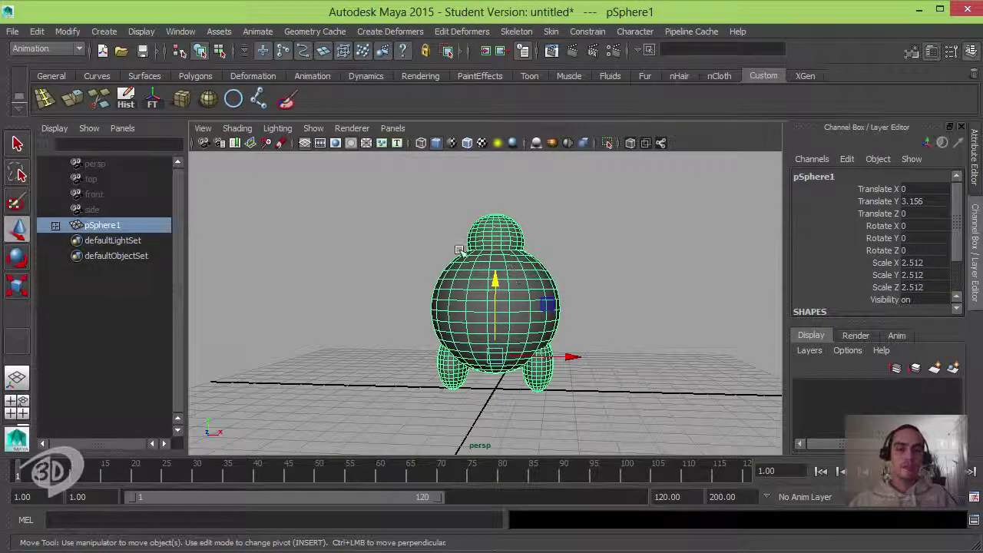
pyautogui.click(152, 98)
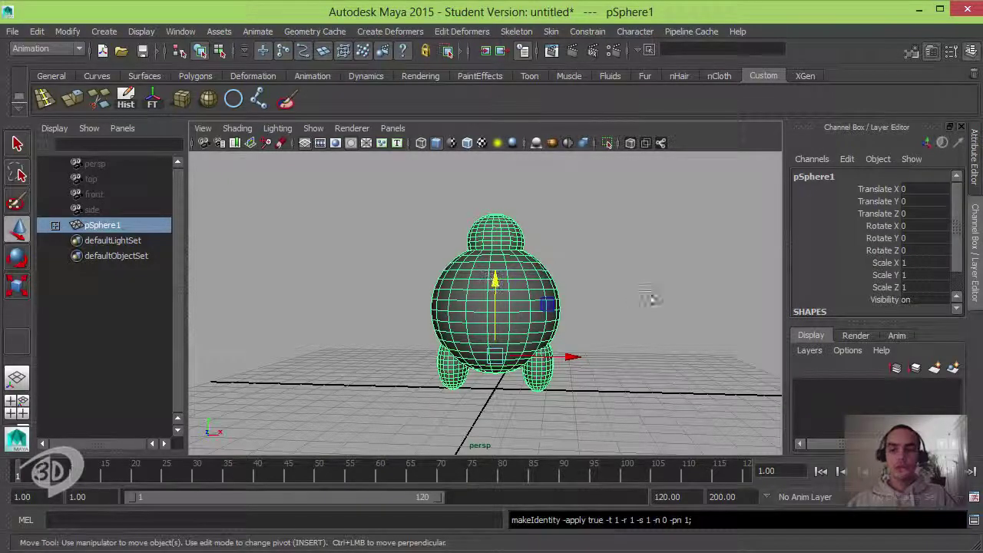
# - Test tilting the character about Z from its base pivot, and undo the rotation
pyautogui.moveTo(558, 332)
pyautogui.keyDown('alt'); pyautogui.mouseDown()
pyautogui.moveTo(568, 314)
pyautogui.moveTo(545, 327)
pyautogui.moveTo(542, 303)
pyautogui.moveTo(556, 320)
pyautogui.mouseUp(); pyautogui.keyUp('alt')
pyautogui.press('e')
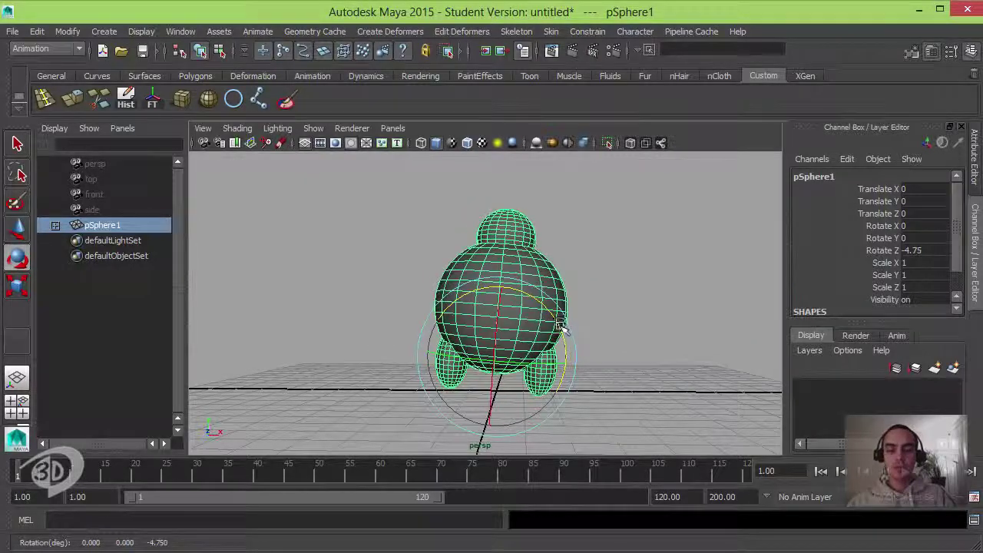
pyautogui.hotkey('ctrl', 'z')
pyautogui.hotkey('ctrl', 'z')
pyautogui.hotkey('ctrl', 'z')
pyautogui.hotkey('ctrl', 'z')
pyautogui.moveTo(535, 375); pyautogui.dragTo(536, 373)
pyautogui.click(581, 307)
pyautogui.moveTo(581, 308)
pyautogui.keyDown('alt'); pyautogui.mouseDown()
pyautogui.moveTo(601, 288)
pyautogui.moveTo(588, 291)
pyautogui.mouseUp(); pyautogui.keyUp('alt')
# - Open the Graph Editor and select the body sphere to load it there
pyautogui.click(181, 31)
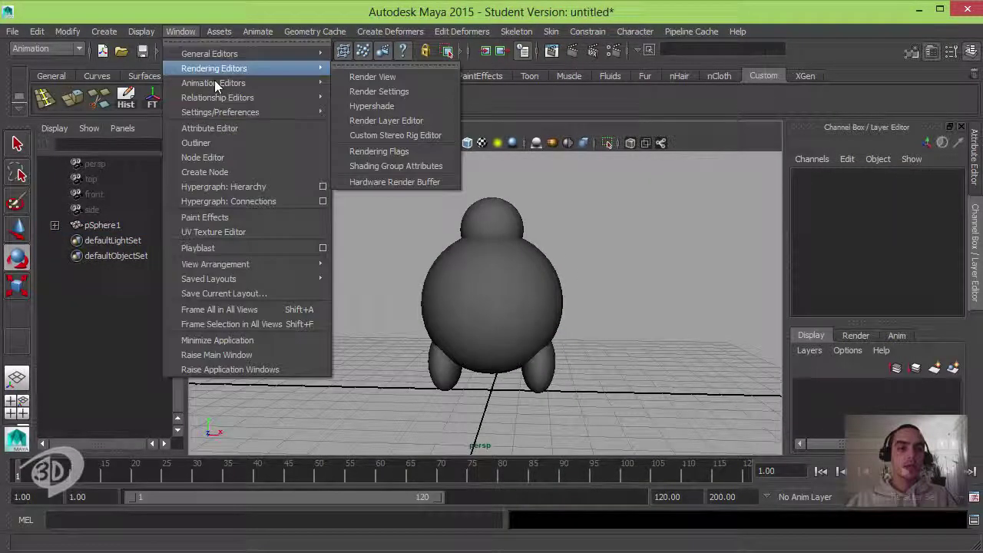
pyautogui.moveTo(225, 83)
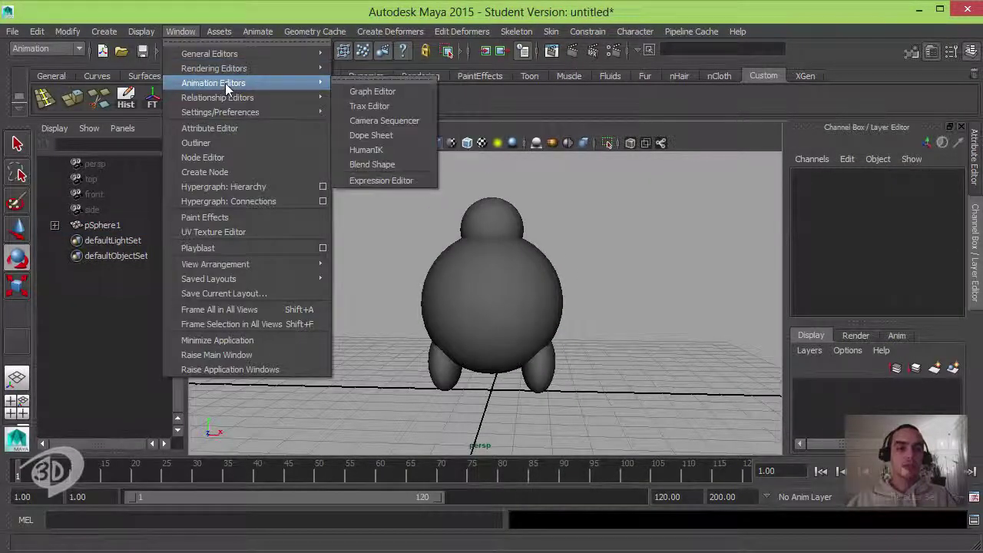
pyautogui.click(385, 92)
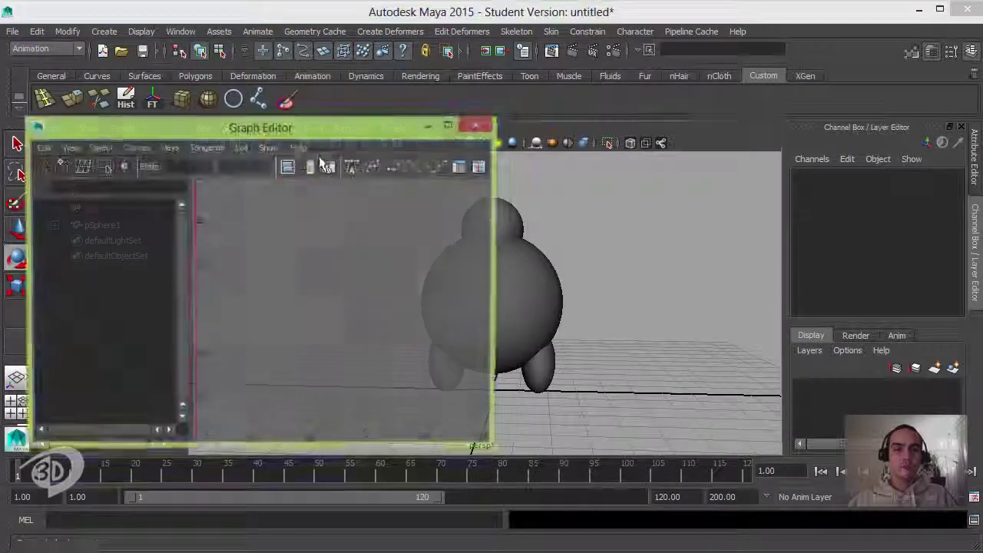
pyautogui.keyDown('alt'); pyautogui.moveTo(559, 237); pyautogui.dragTo(682, 222, button='middle'); pyautogui.keyUp('alt')
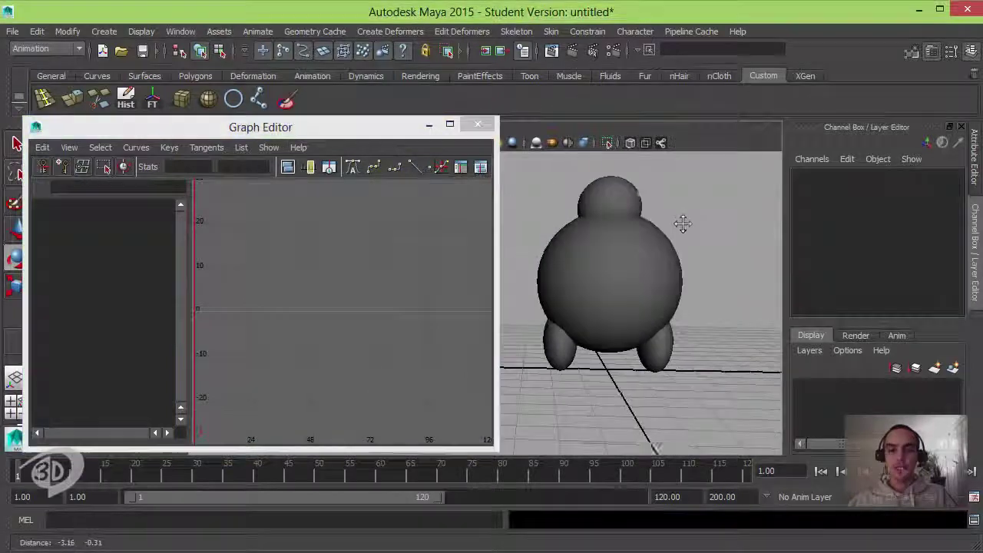
pyautogui.click(633, 252)
pyautogui.keyDown('alt'); pyautogui.moveTo(633, 252); pyautogui.dragTo(605, 272); pyautogui.keyUp('alt')
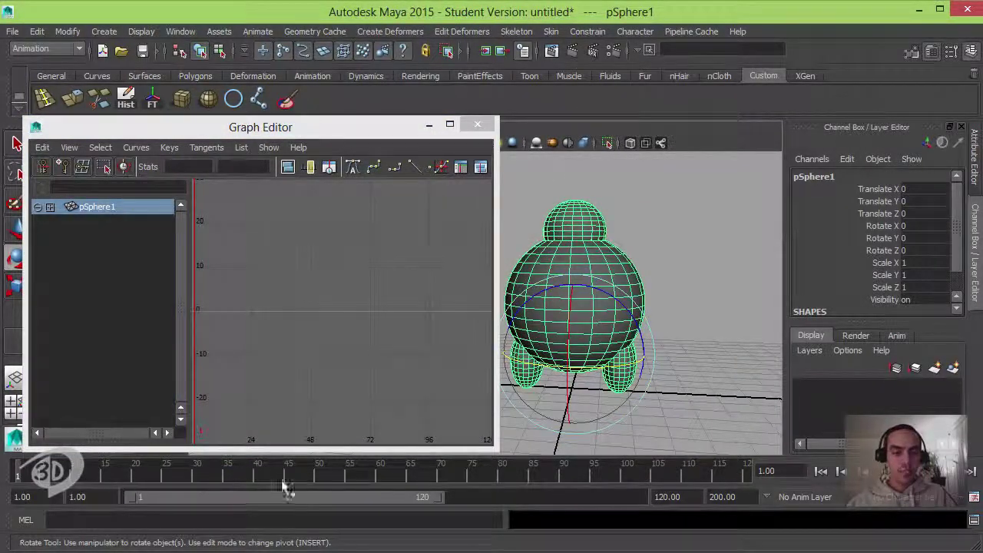
# - Set the playback range's end frame to 50
pyautogui.doubleClick(667, 496)
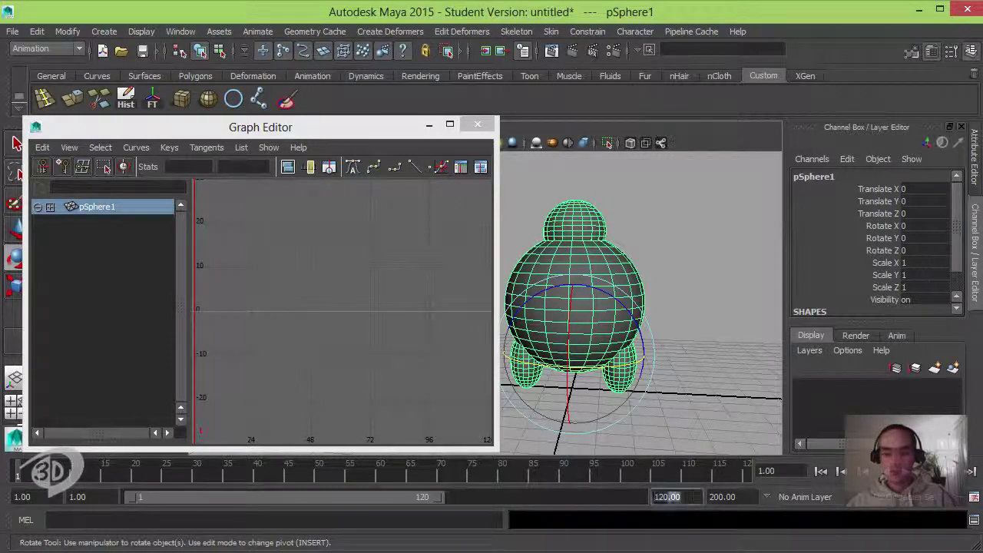
pyautogui.write('50')
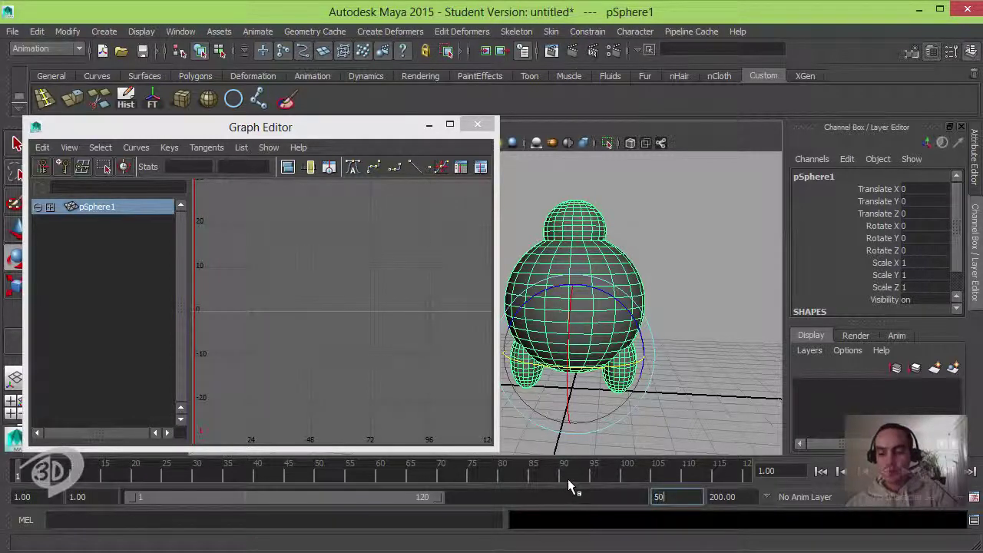
pyautogui.press('Return')
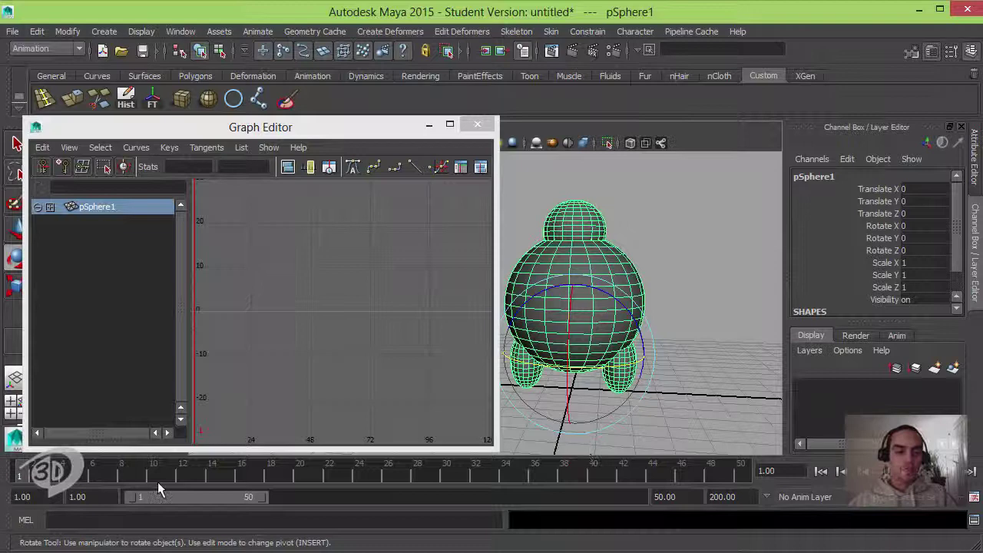
# - At frame 1, tilt the body sphere to Rotate Z -7 and key only that channel
pyautogui.click(21, 471)
pyautogui.keyDown('alt'); pyautogui.moveTo(632, 358); pyautogui.dragTo(761, 292); pyautogui.keyUp('alt')
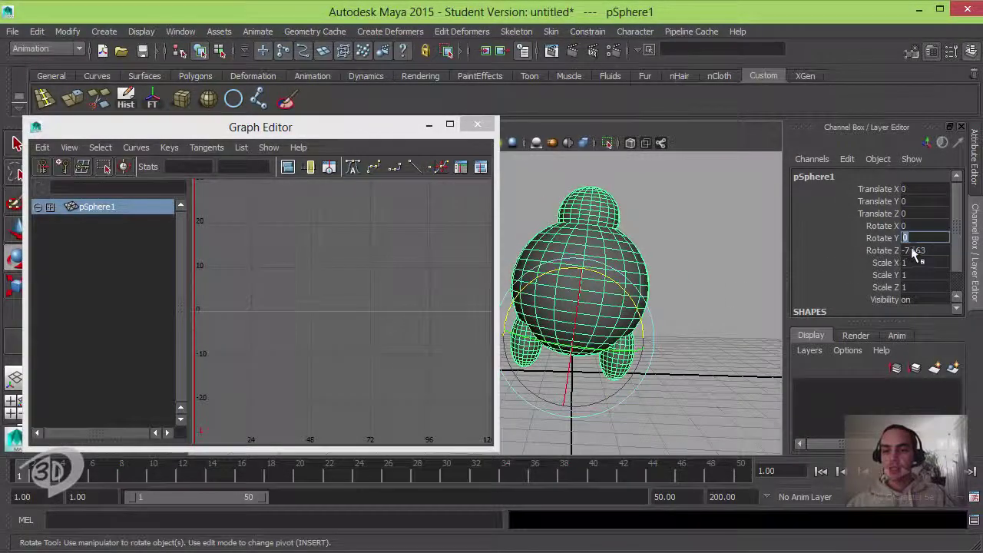
pyautogui.click(914, 251)
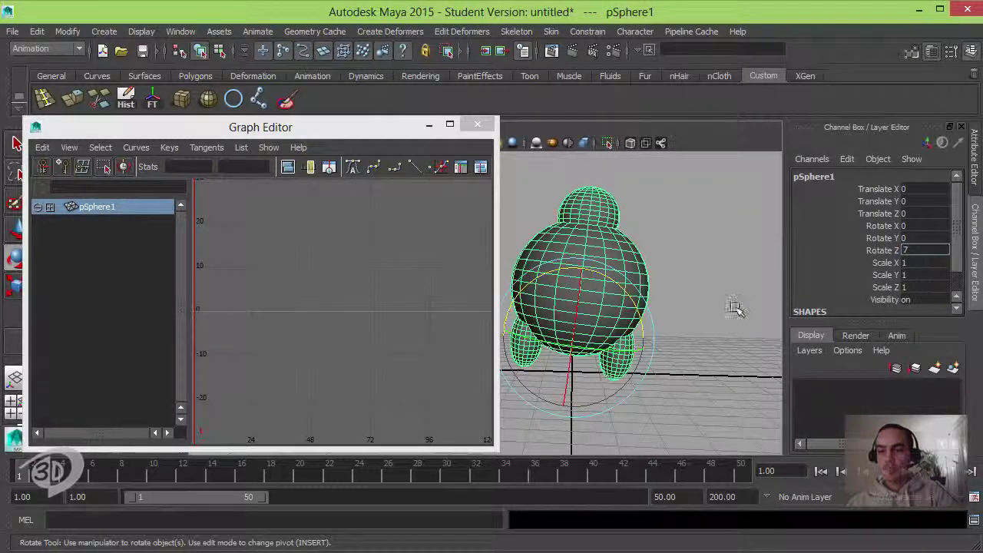
pyautogui.press('Return')
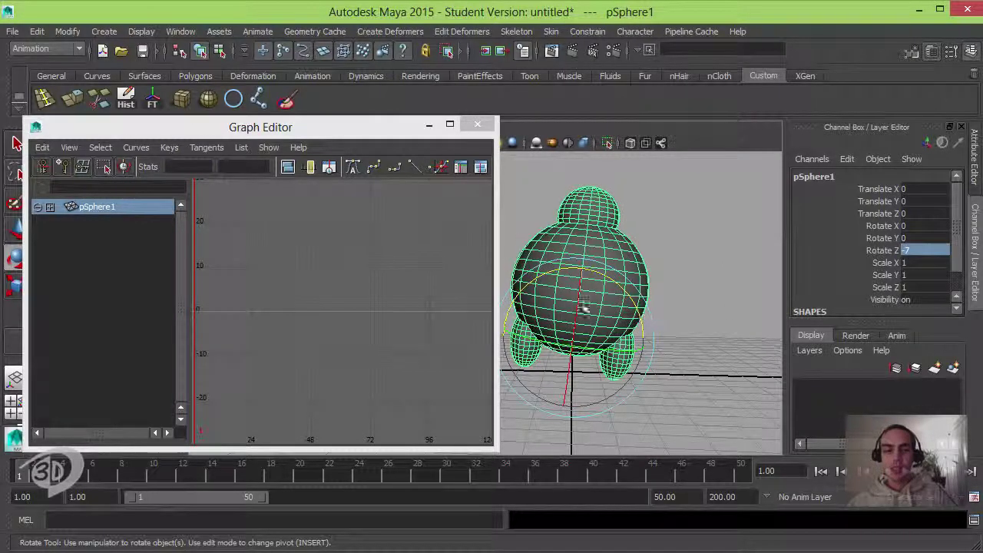
pyautogui.click(877, 250)
pyautogui.rightClick(878, 182)
pyautogui.click(890, 205)
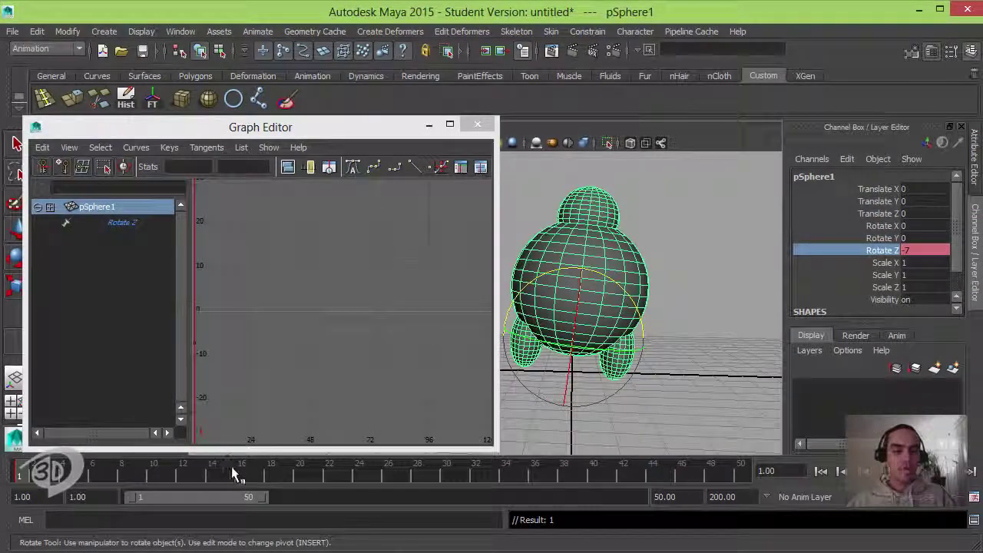
# - Key the body sphere's Rotate Z at frame 50 with the same -7 value
pyautogui.click(740, 475)
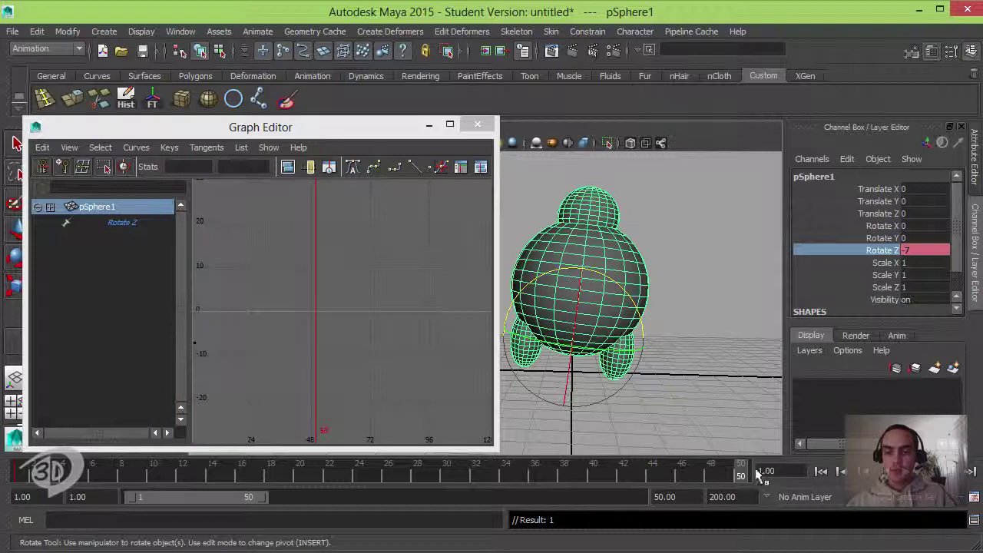
pyautogui.rightClick(884, 251)
pyautogui.click(925, 27)
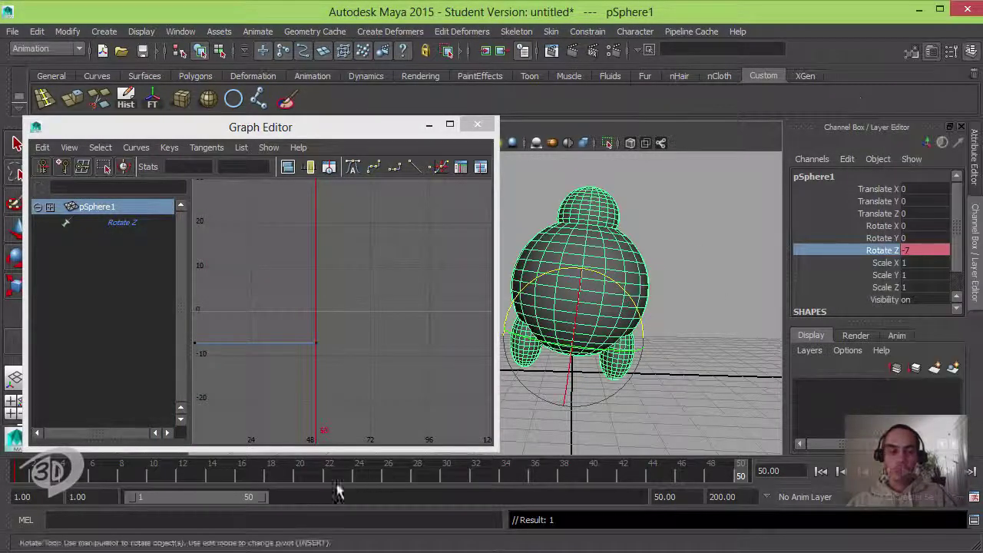
# - At frame 25, tilt the body sphere to Rotate Z 7 and key only that channel
pyautogui.click(373, 475)
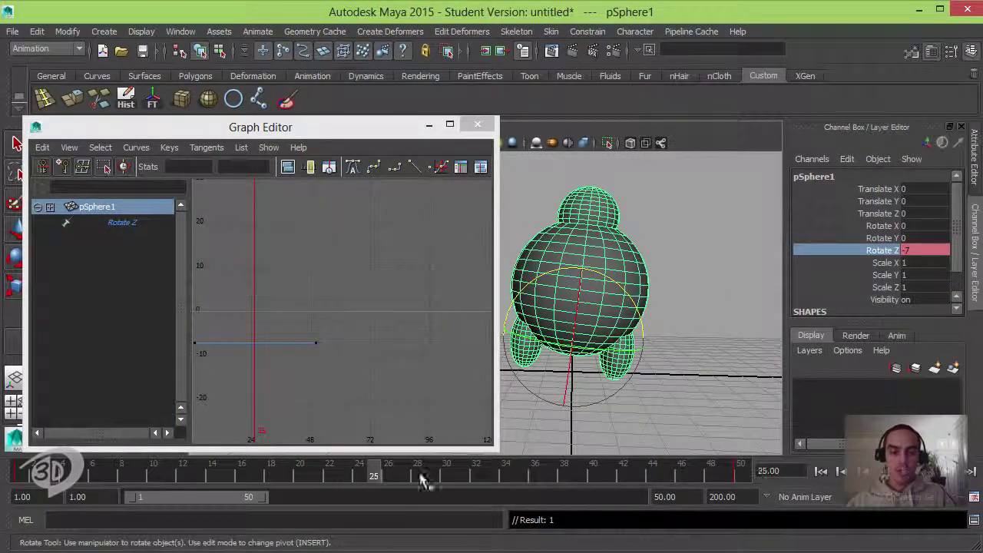
pyautogui.click(381, 347)
pyautogui.keyDown('alt'); pyautogui.moveTo(382, 348); pyautogui.dragTo(463, 310, button='middle'); pyautogui.keyUp('alt')
pyautogui.moveTo(645, 290); pyautogui.dragTo(600, 279)
pyautogui.click(916, 251)
pyautogui.write('7')
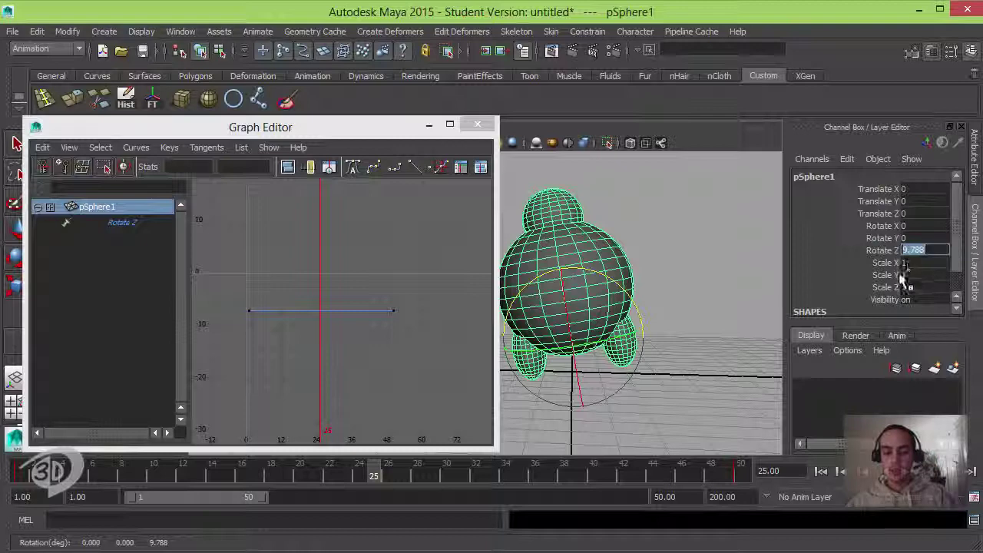
pyautogui.press('Return')
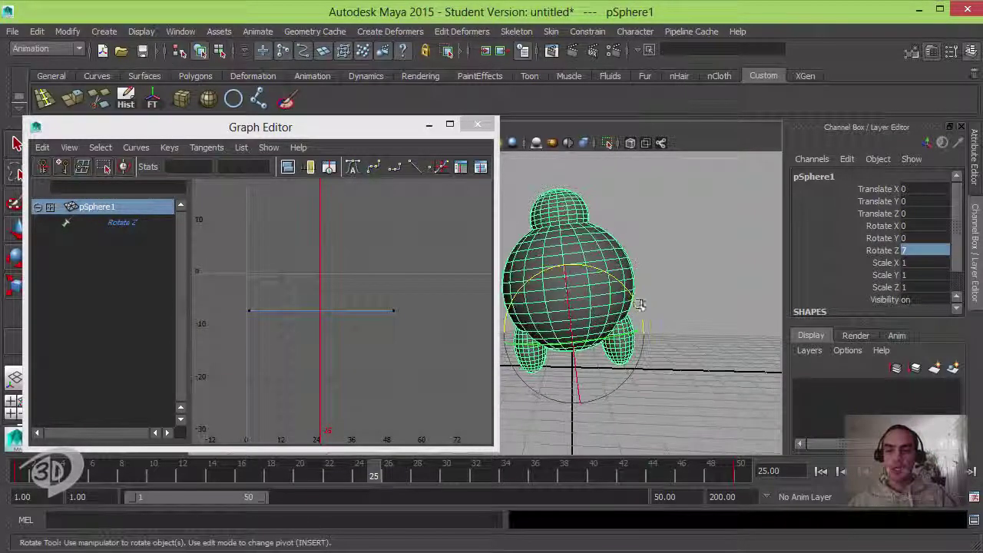
pyautogui.rightClick(881, 251)
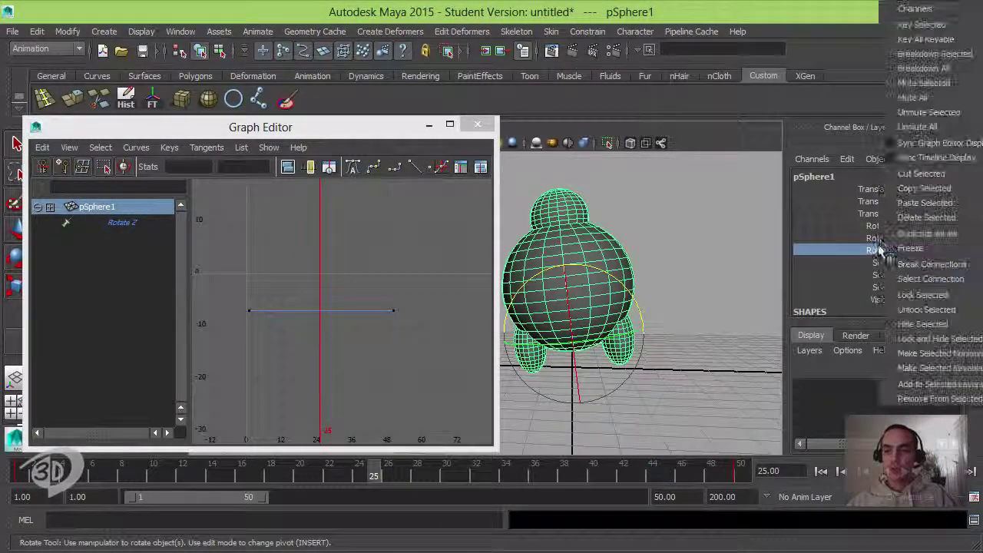
pyautogui.click(885, 61)
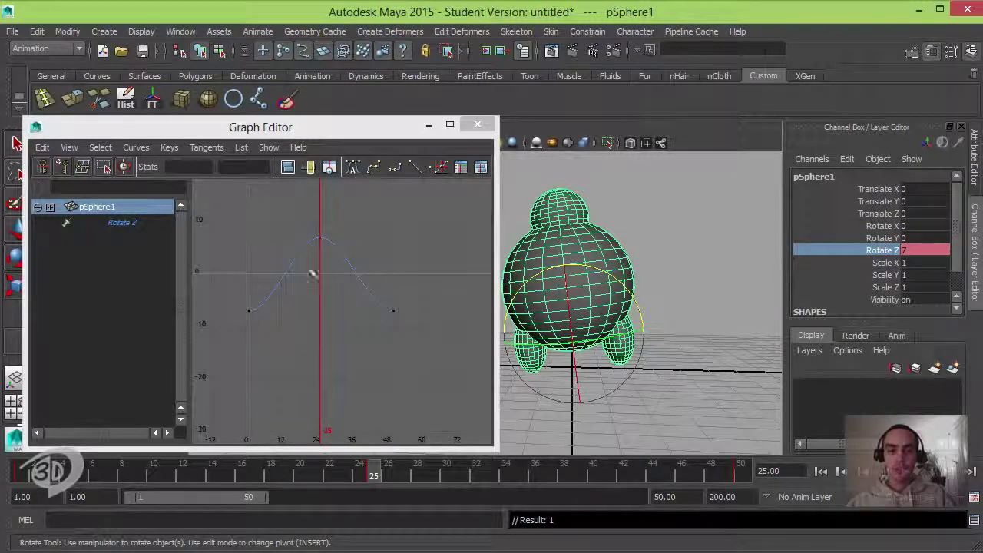
# - Play the side-to-side rocking animation to check it, and stop the playback
pyautogui.click(898, 471)
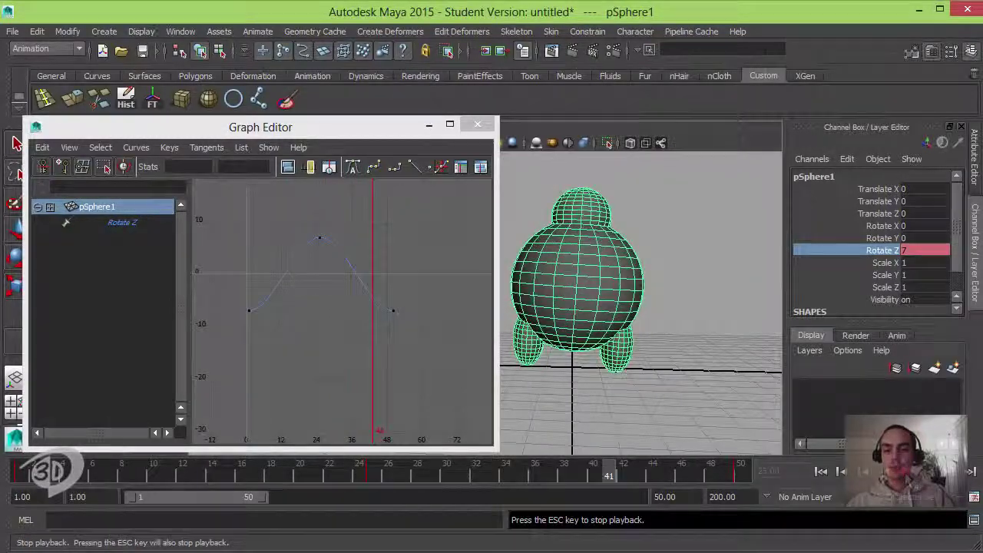
pyautogui.press('Escape')
pyautogui.press('e')
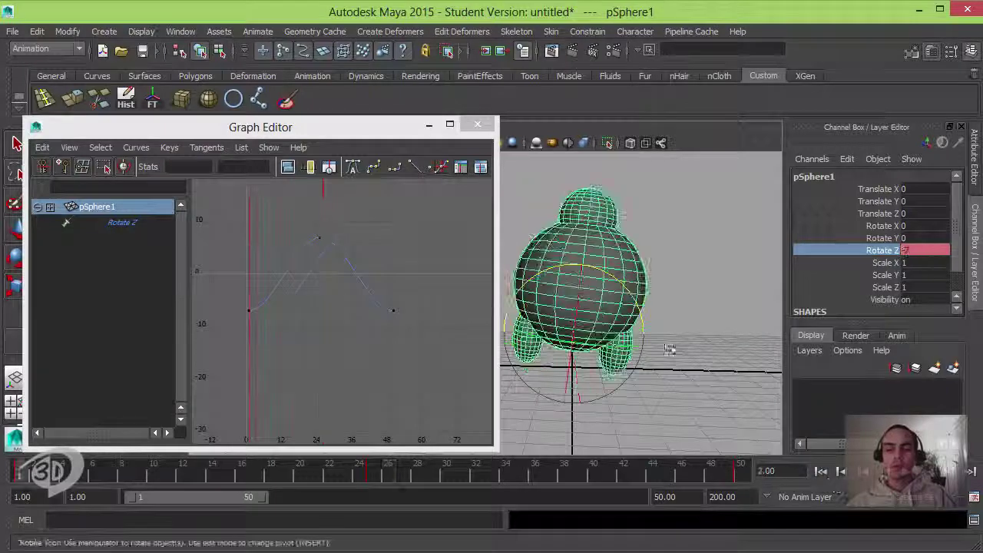
# - At frame 1, turn the body sphere to Rotate Y -25 and key only that channel
pyautogui.keyDown('alt'); pyautogui.moveTo(673, 341); pyautogui.dragTo(599, 363); pyautogui.keyUp('alt')
pyautogui.click(595, 365)
pyautogui.keyDown('alt'); pyautogui.moveTo(615, 361); pyautogui.dragTo(790, 285); pyautogui.keyUp('alt')
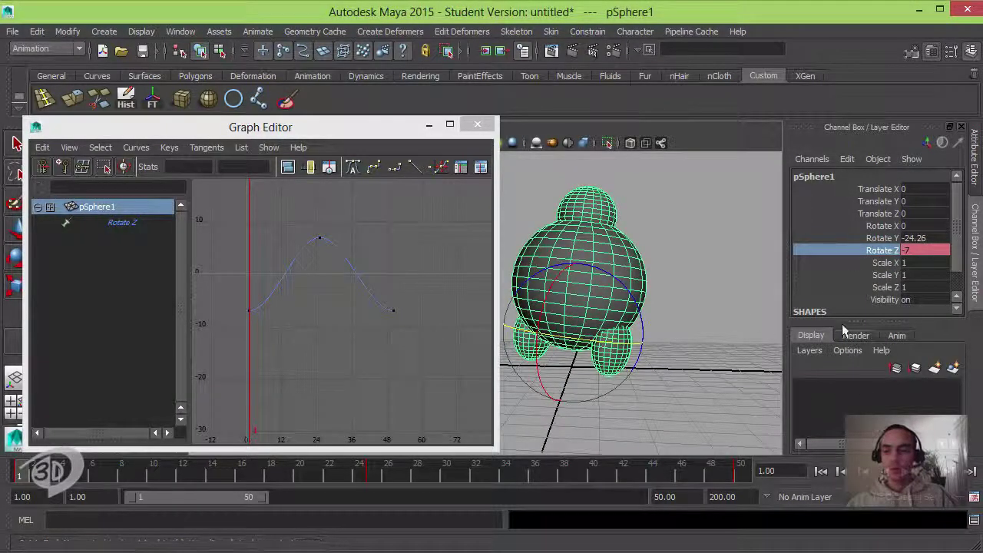
pyautogui.click(924, 240)
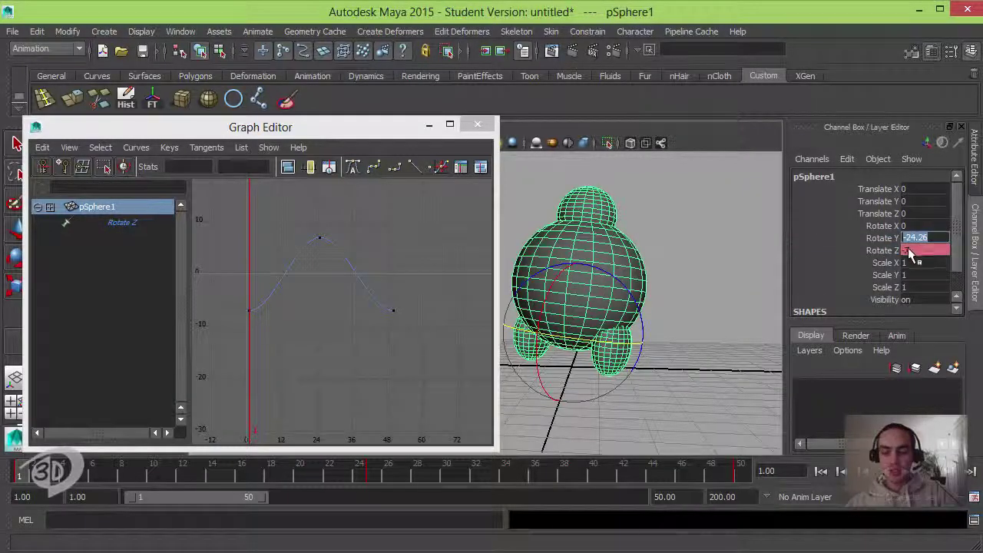
pyautogui.write('-25')
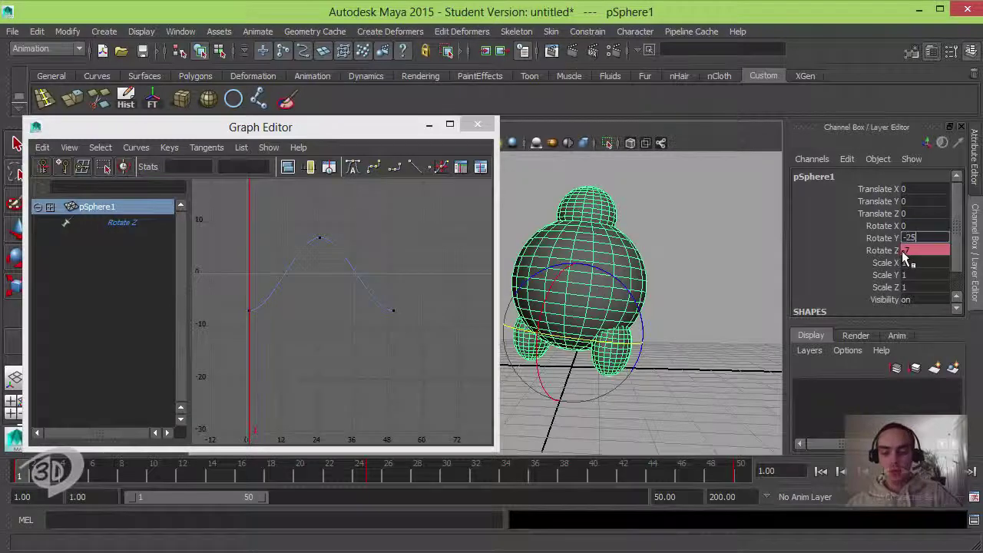
pyautogui.click(882, 238)
pyautogui.rightClick(891, 216)
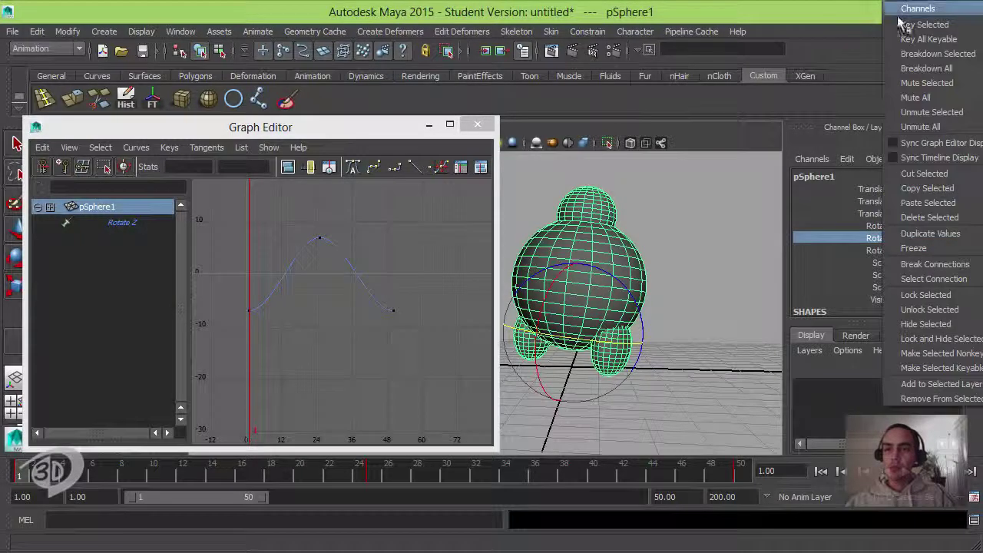
pyautogui.click(925, 23)
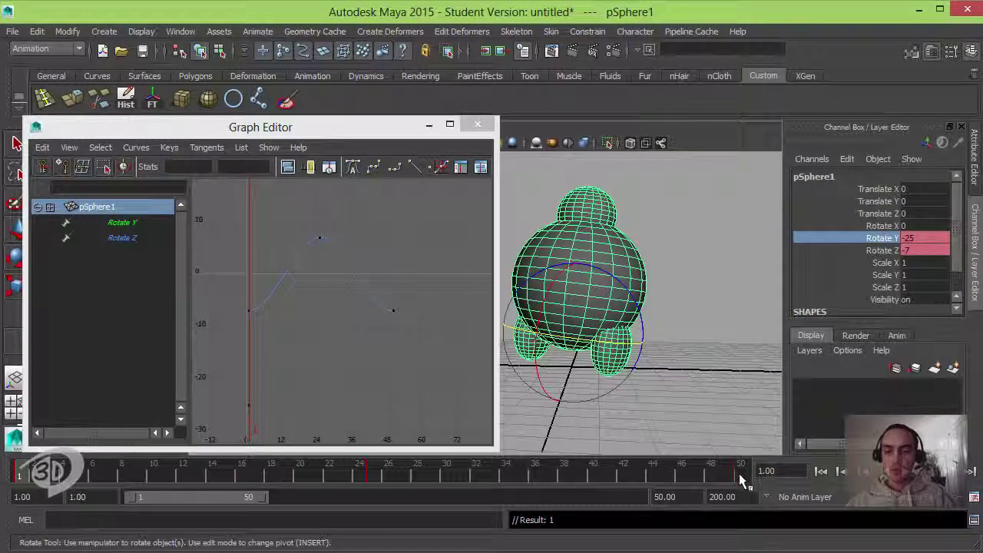
# - Key the body sphere's Rotate Y with -25 at frame 50 and with 25 at frame 25
pyautogui.click(740, 471)
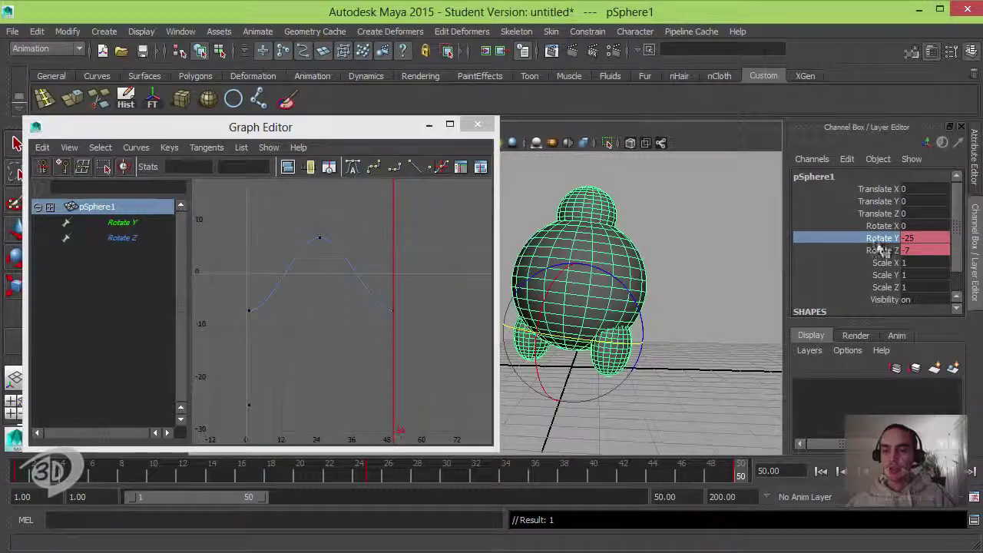
pyautogui.rightClick(882, 246)
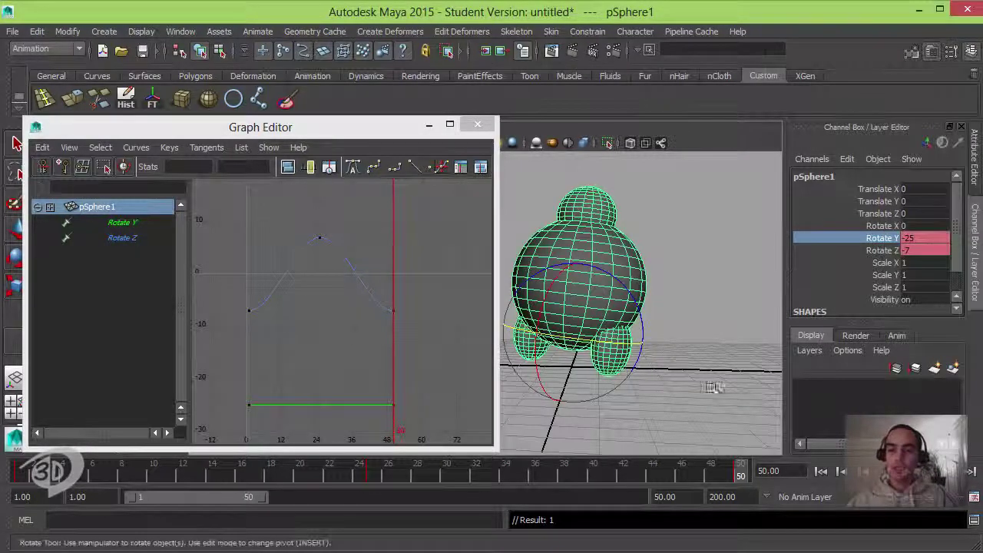
pyautogui.click(374, 470)
pyautogui.click(914, 239)
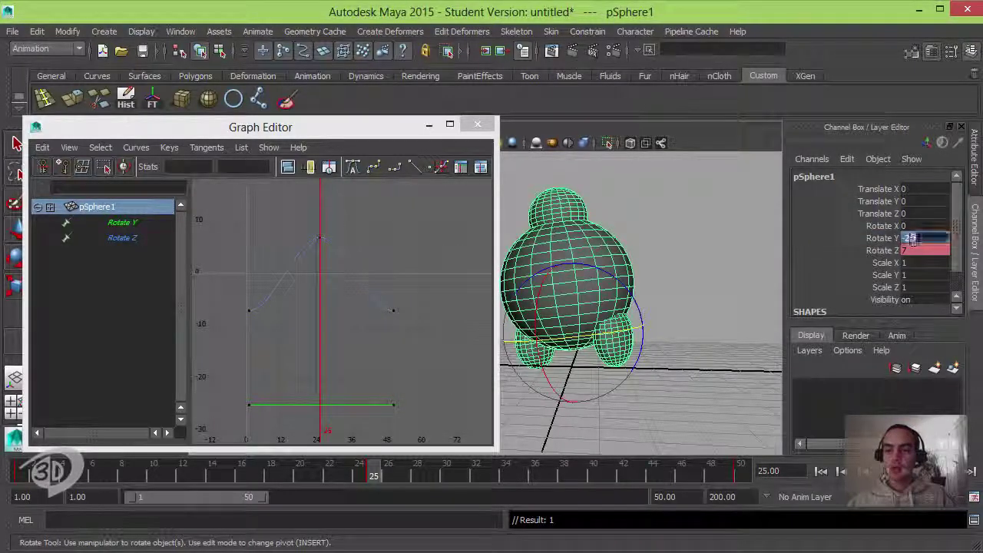
pyautogui.press('Return')
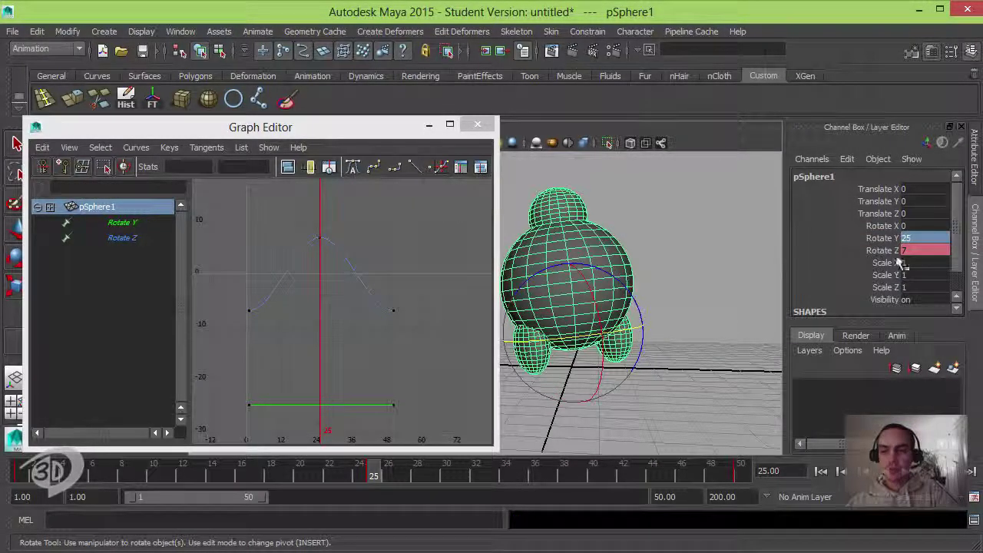
pyautogui.rightClick(885, 241)
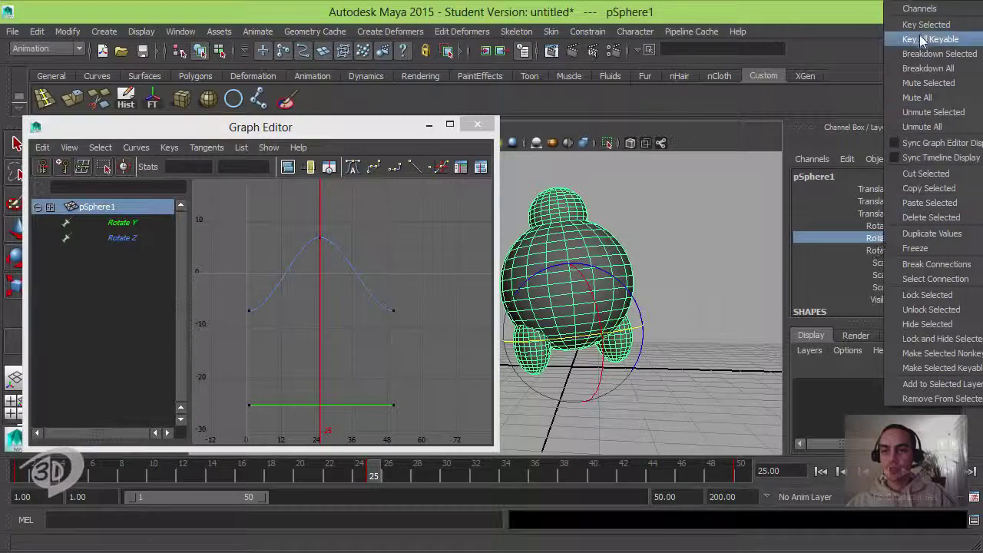
pyautogui.click(867, 38)
# - Play the combined tilt and twist animation, stop it and return to the first frame
pyautogui.click(907, 472)
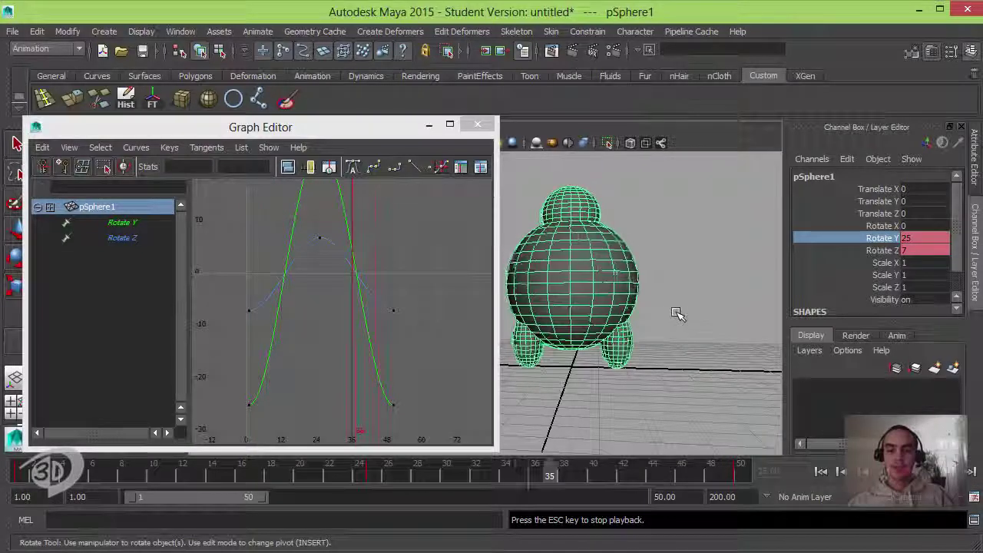
pyautogui.moveTo(683, 314)
pyautogui.keyDown('alt'); pyautogui.mouseDown(button='middle')
pyautogui.moveTo(691, 335)
pyautogui.moveTo(685, 325)
pyautogui.mouseUp(button='middle'); pyautogui.keyUp('alt')
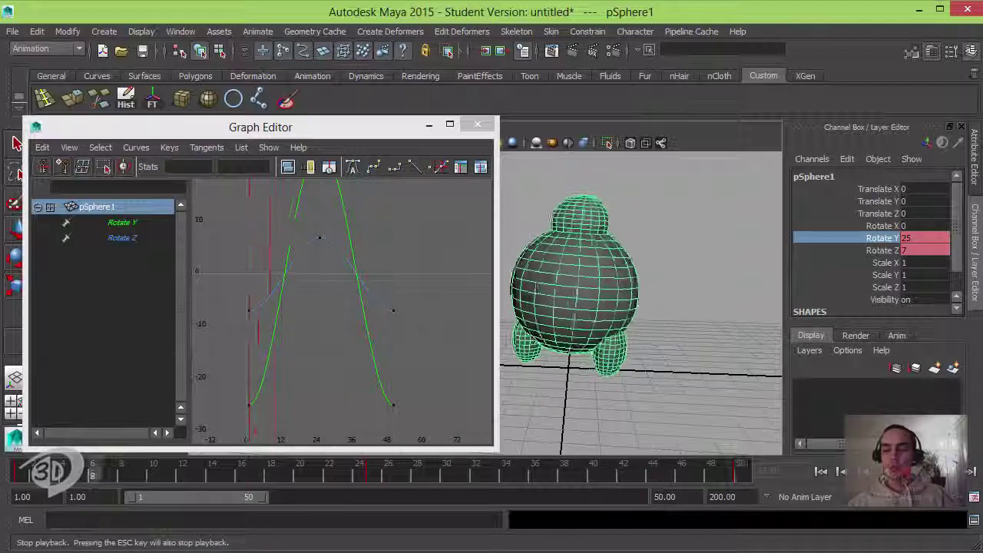
pyautogui.click(905, 473)
pyautogui.click(820, 475)
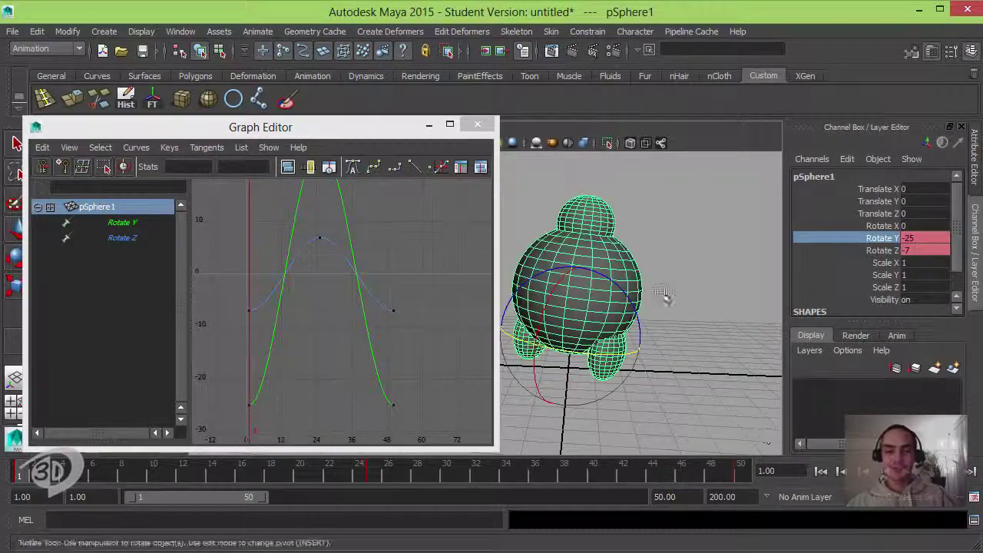
# - In the Graph Editor, lower the body sphere's Rotate Y keys at frames 1 and 50 to -30
pyautogui.click(672, 278)
pyautogui.click(607, 285)
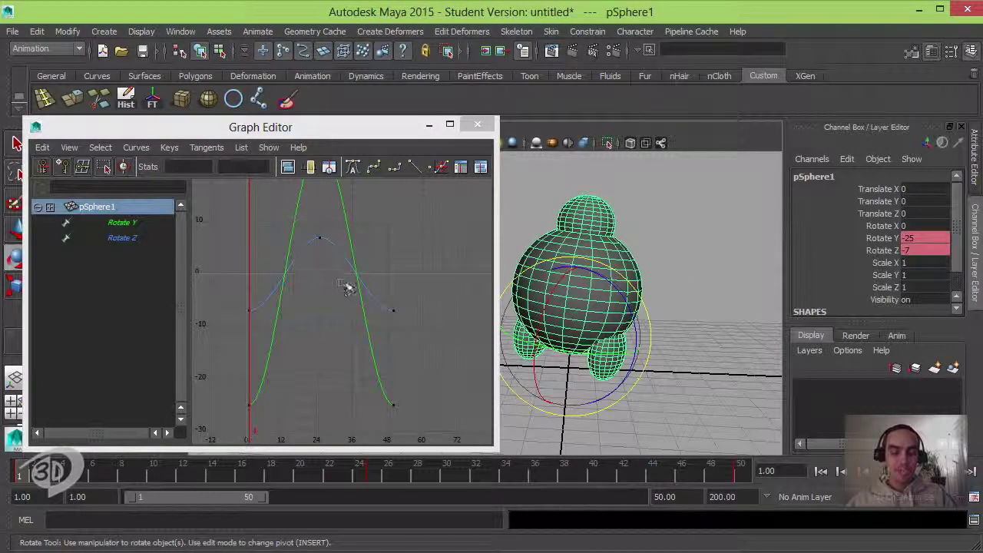
pyautogui.click(364, 283)
pyautogui.press('f')
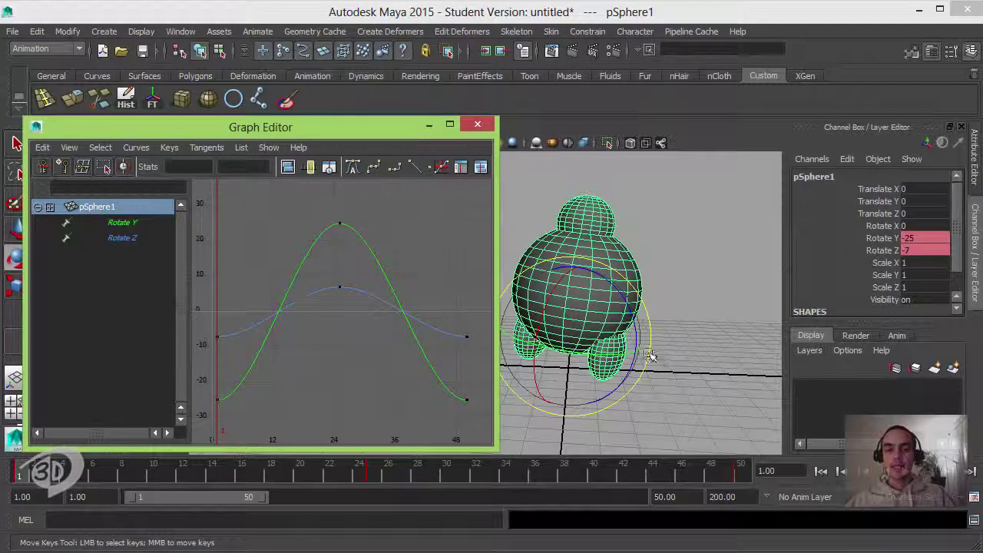
pyautogui.click(339, 223)
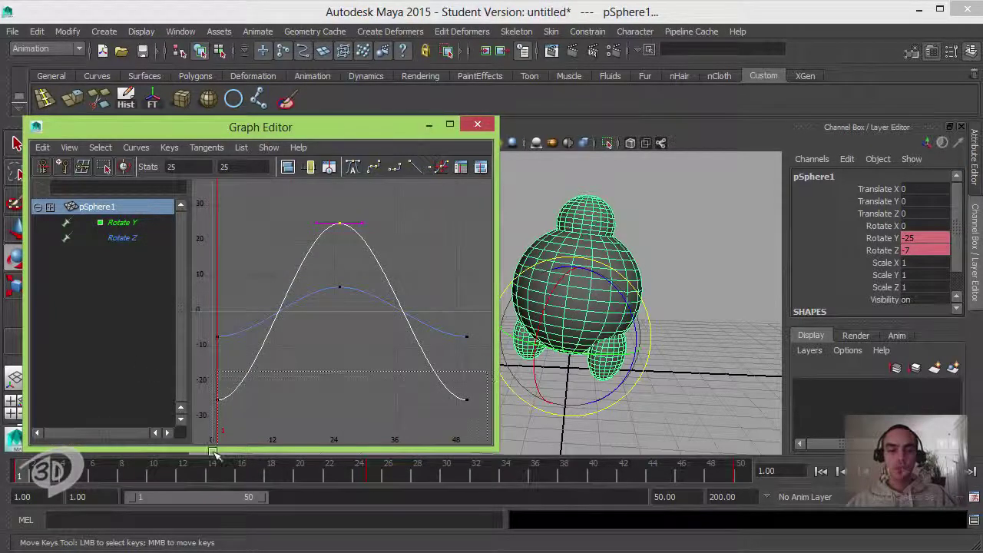
pyautogui.moveTo(216, 454); pyautogui.dragTo(201, 452)
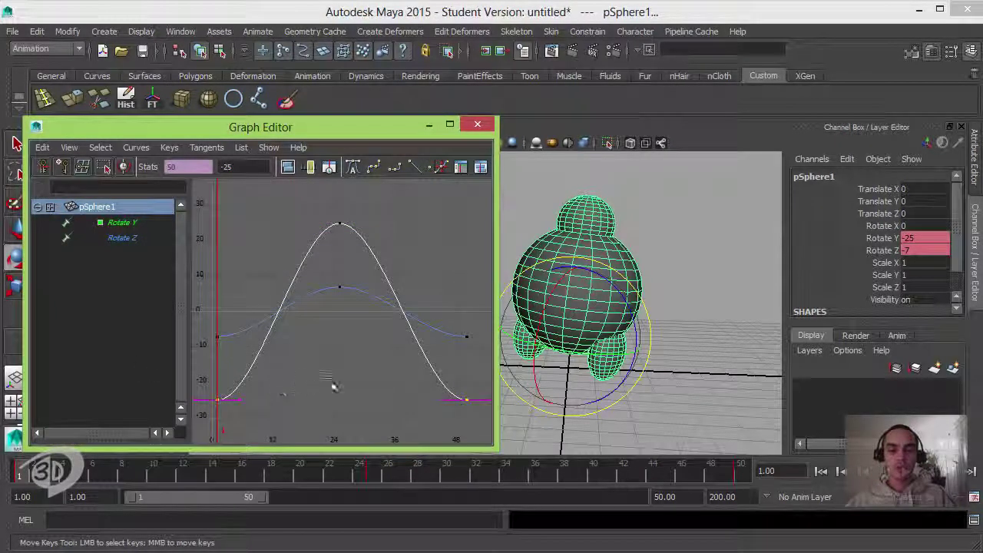
pyautogui.moveTo(346, 357); pyautogui.dragTo(335, 402, button='middle')
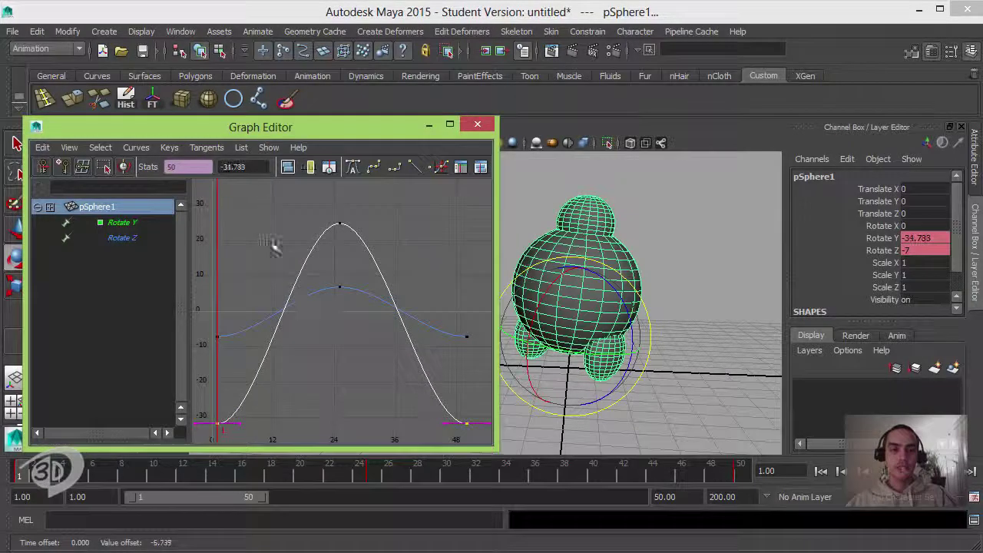
pyautogui.click(261, 166)
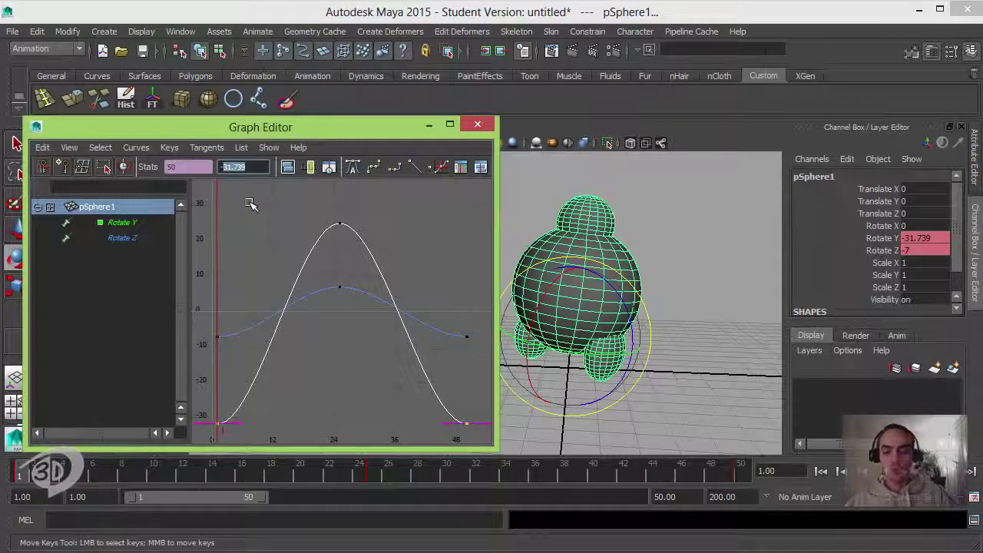
pyautogui.write('-30')
pyautogui.press('Return')
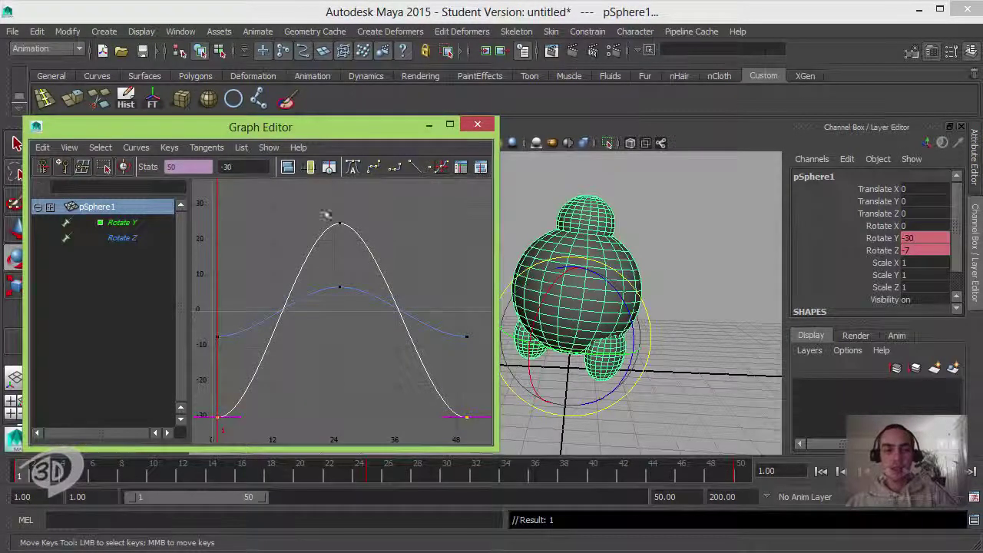
# - Raise the body sphere's Rotate Y key at frame 25 to 30 in the Graph Editor
pyautogui.moveTo(326, 212); pyautogui.dragTo(347, 241)
pyautogui.moveTo(326, 472); pyautogui.dragTo(374, 472)
pyautogui.moveTo(356, 252); pyautogui.dragTo(277, 190, button='middle')
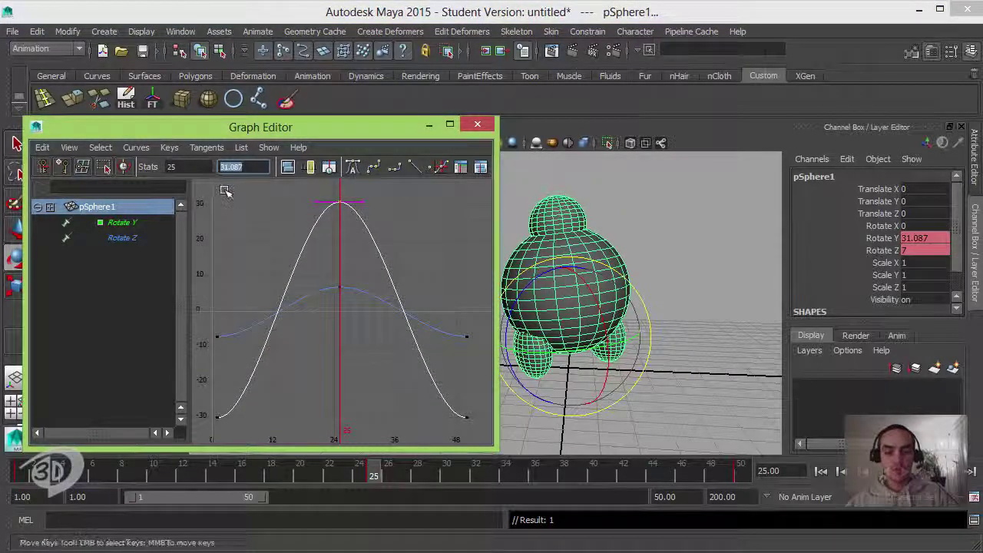
pyautogui.write('30')
pyautogui.press('Return')
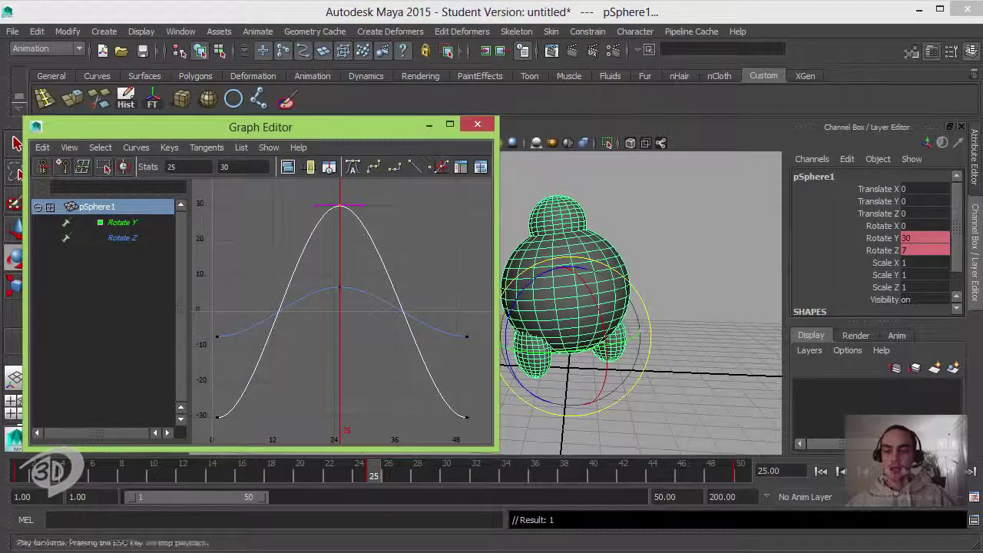
# - Play the animation with the stronger Y rotation, and stop the playback
pyautogui.click(907, 471)
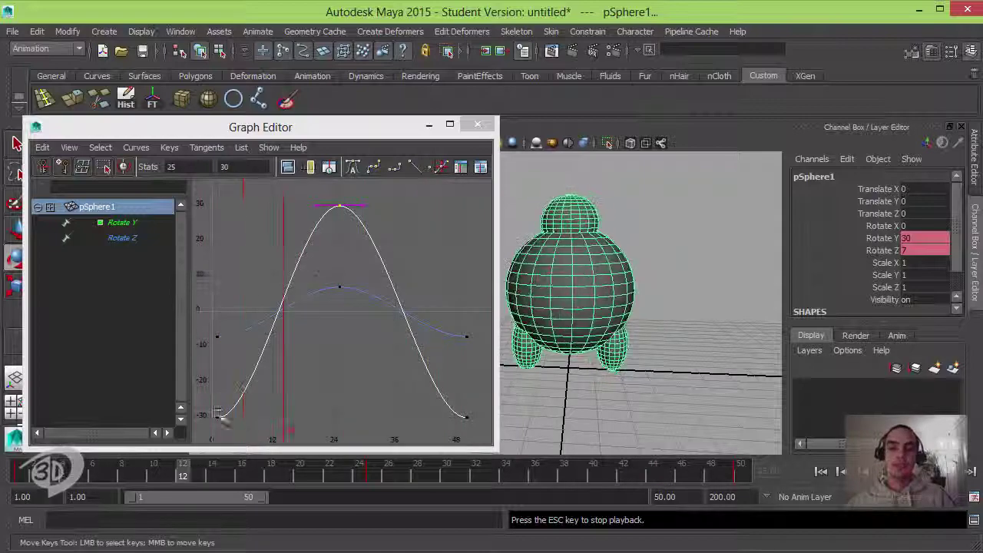
pyautogui.press('Escape')
pyautogui.press('e')
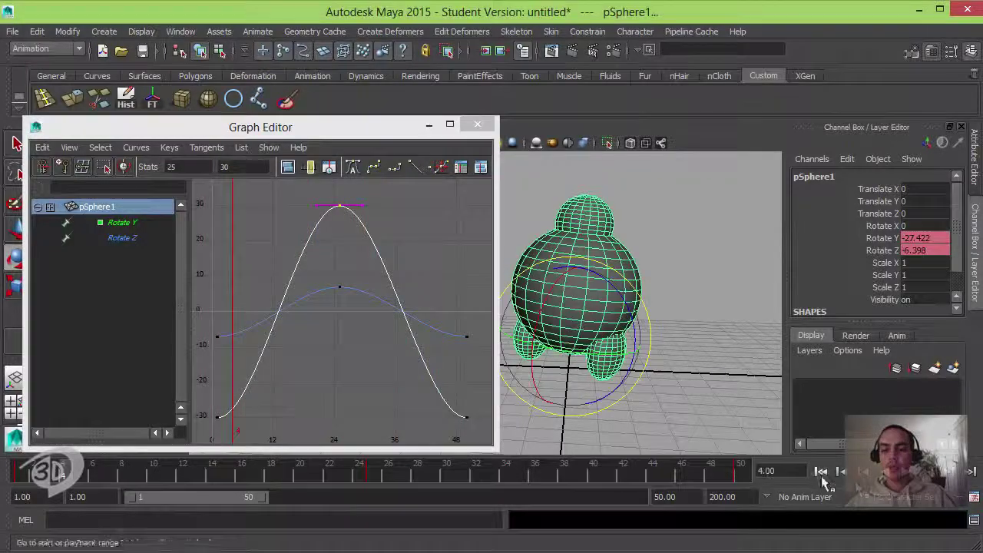
# - Duplicate the body sphere with its attached parts at frame 1 and set the copy's Rotate X, Y and Z to 0
pyautogui.click(728, 406)
pyautogui.click(580, 332)
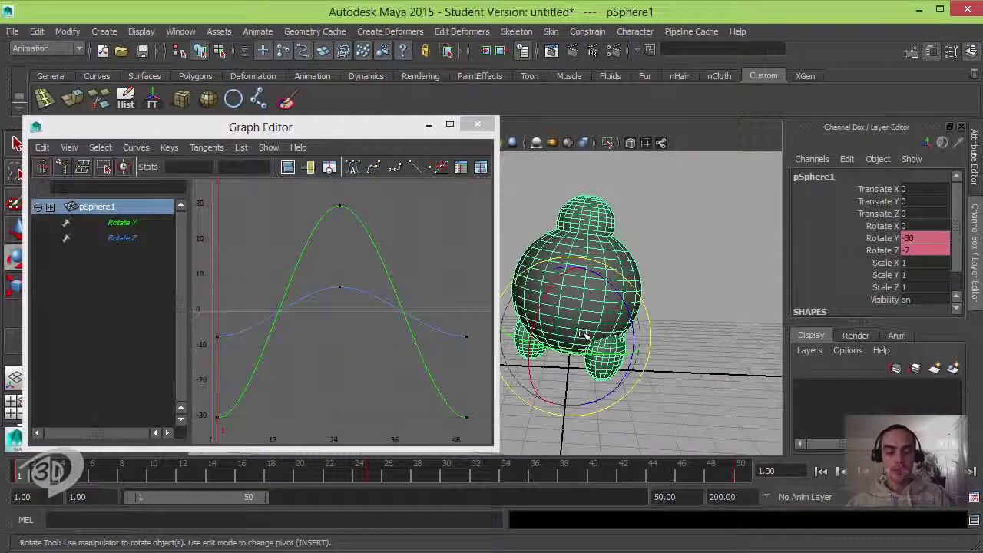
pyautogui.hotkey('ctrl', 'd')
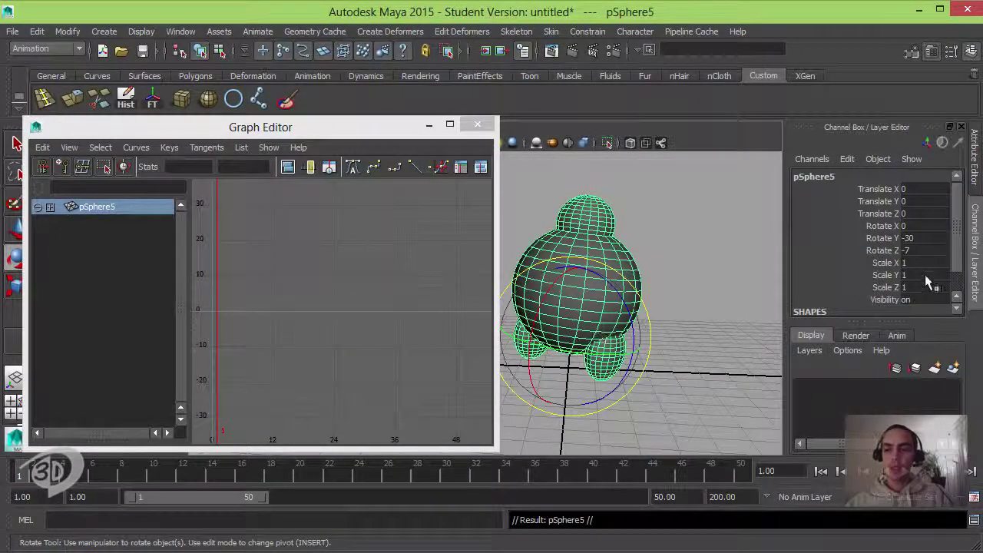
pyautogui.moveTo(922, 226); pyautogui.dragTo(922, 245)
pyautogui.write('0')
pyautogui.press('Return')
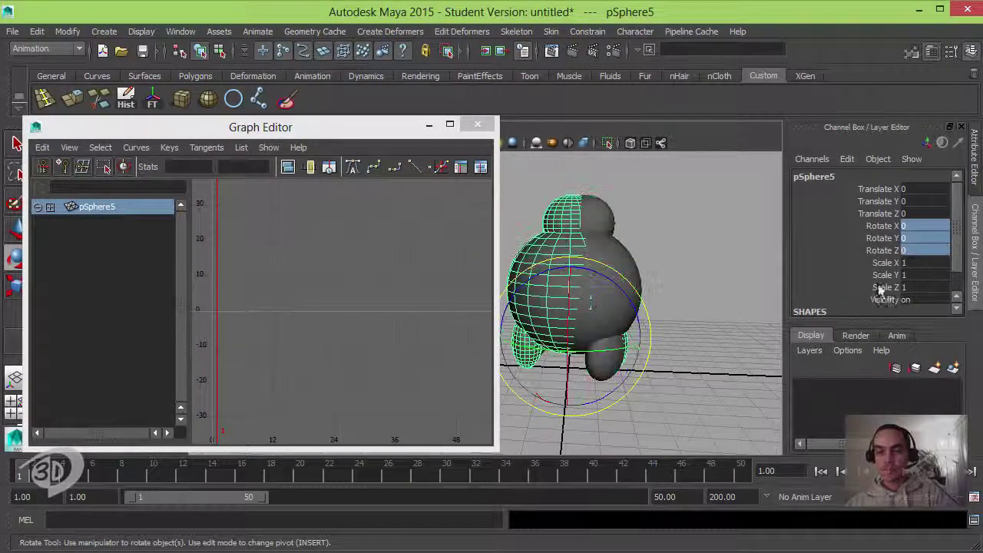
# - Move the duplicated character along X to about 5.01, beside the original
pyautogui.press('w')
pyautogui.moveTo(648, 338); pyautogui.dragTo(775, 338)
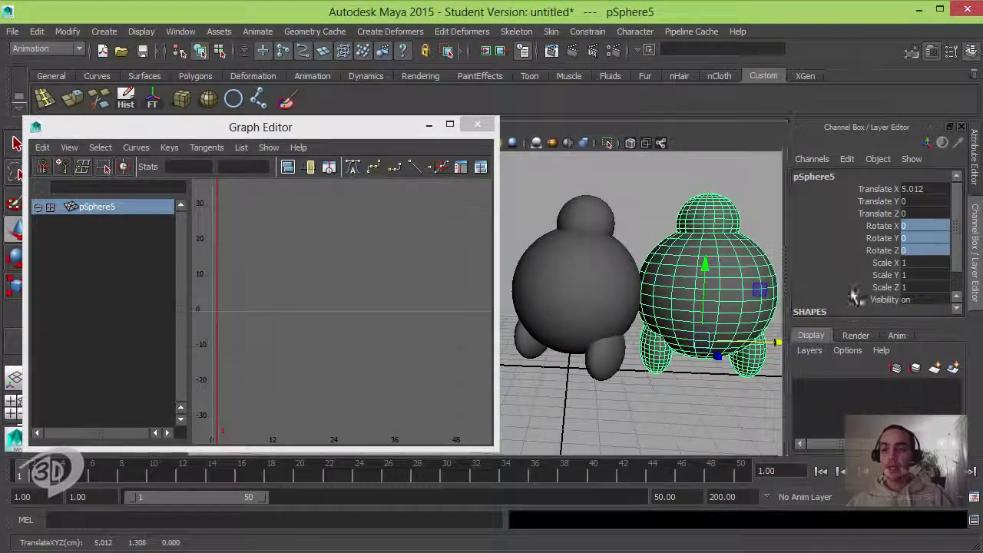
# - Set the duplicated character's Translate X to 5
pyautogui.click(922, 188)
pyautogui.write('5')
pyautogui.press('Return')
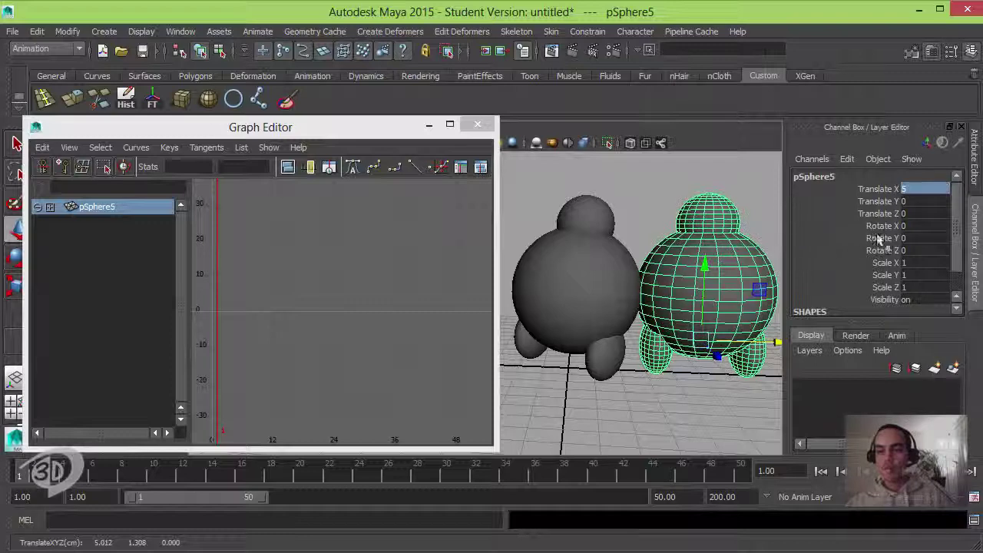
# - Set the duplicated character's Scale X, Y and Z to 0.2
pyautogui.moveTo(910, 264); pyautogui.dragTo(911, 290)
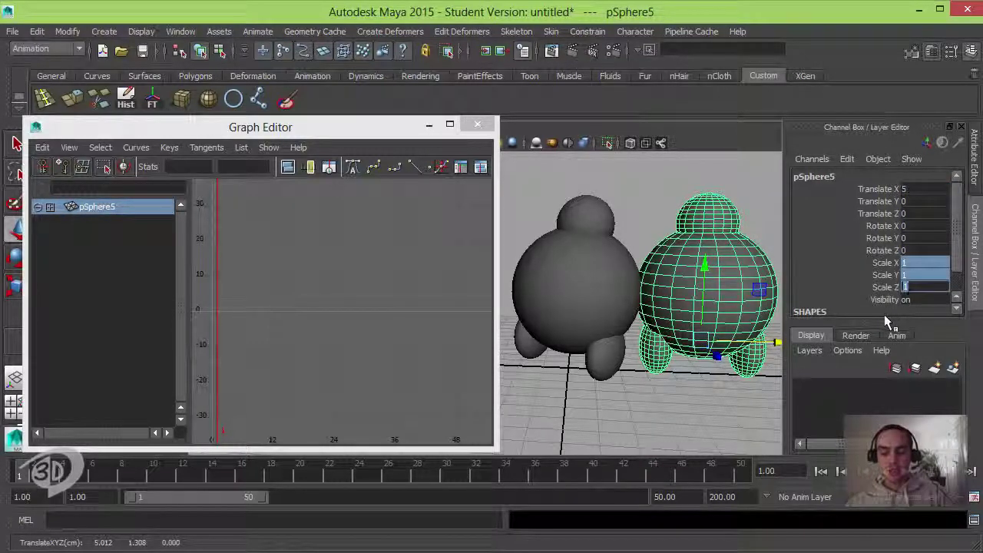
pyautogui.write('.')
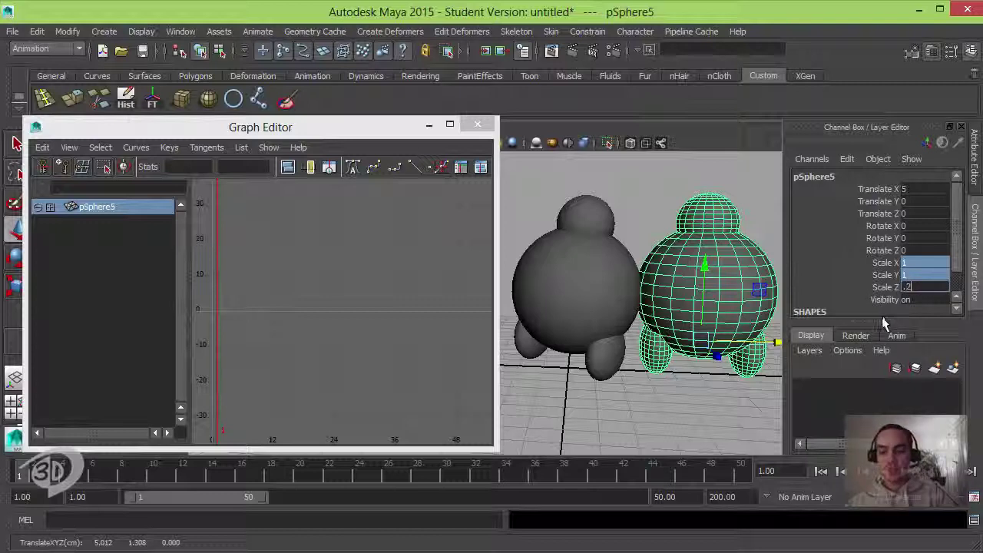
pyautogui.write('2')
pyautogui.press('Return')
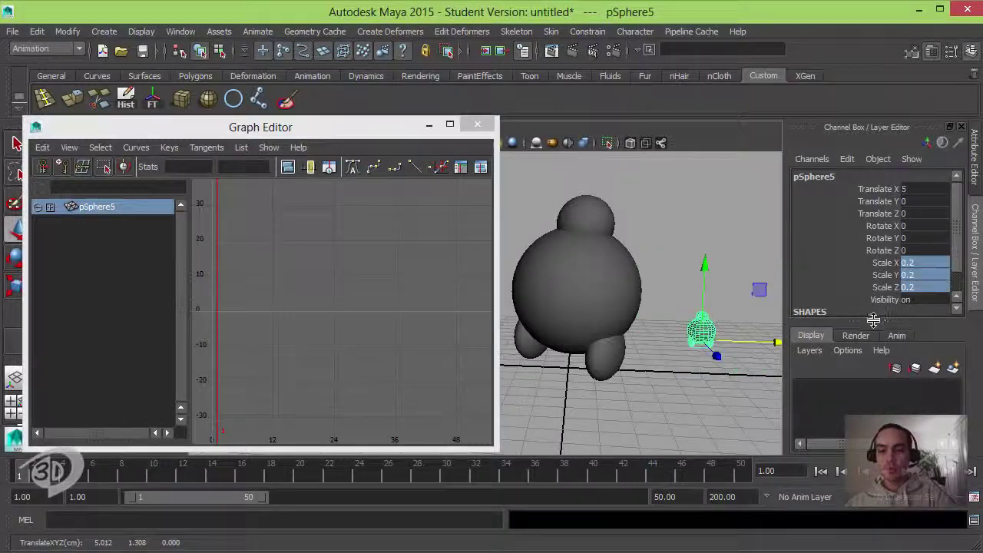
# - Set the duplicated character's Scale X, Y and Z to 0.3
pyautogui.click(907, 288)
pyautogui.write('.')
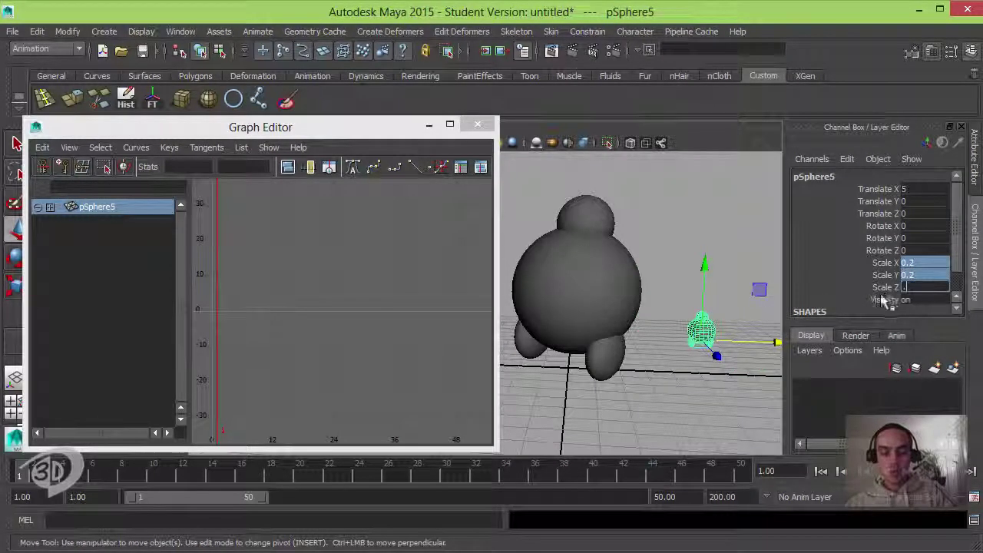
pyautogui.write('3')
pyautogui.press('Return')
# - Lower the small character along Y to about -0.981 so its feet line up with the original's
pyautogui.click(654, 374)
pyautogui.moveTo(654, 375)
pyautogui.keyDown('alt'); pyautogui.mouseDown()
pyautogui.moveTo(654, 386)
pyautogui.moveTo(667, 374)
pyautogui.mouseUp(); pyautogui.keyUp('alt')
pyautogui.click(705, 332)
pyautogui.moveTo(705, 331)
pyautogui.keyDown('alt'); pyautogui.mouseDown()
pyautogui.moveTo(716, 340)
pyautogui.moveTo(714, 273)
pyautogui.moveTo(697, 317)
pyautogui.mouseUp(); pyautogui.keyUp('alt')
pyautogui.keyDown('alt'); pyautogui.moveTo(697, 317); pyautogui.dragTo(729, 332); pyautogui.keyUp('alt')
pyautogui.click(927, 202)
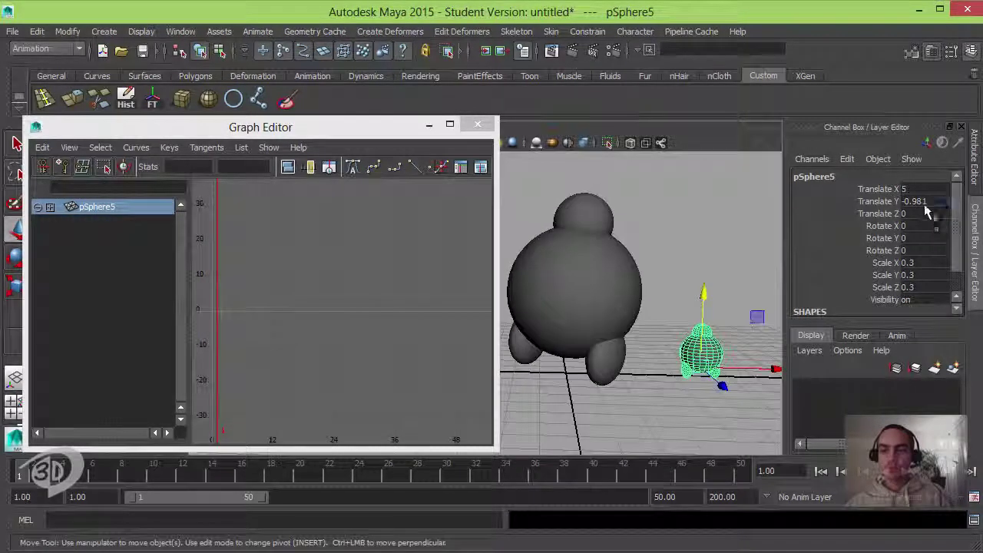
pyautogui.press('Return')
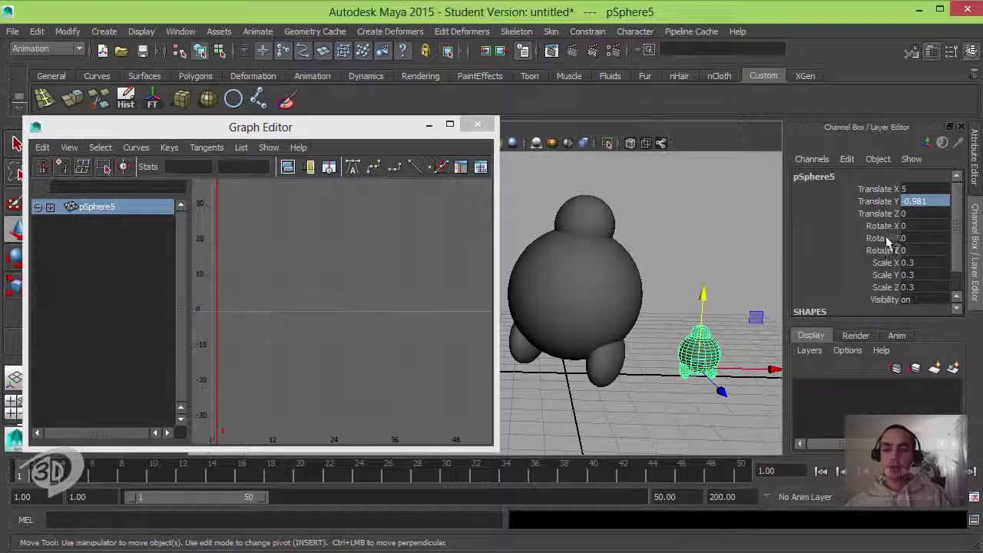
# - Copy the large body's Rotate Z animation curve in the Graph Editor and paste it onto the small character
pyautogui.click(593, 281)
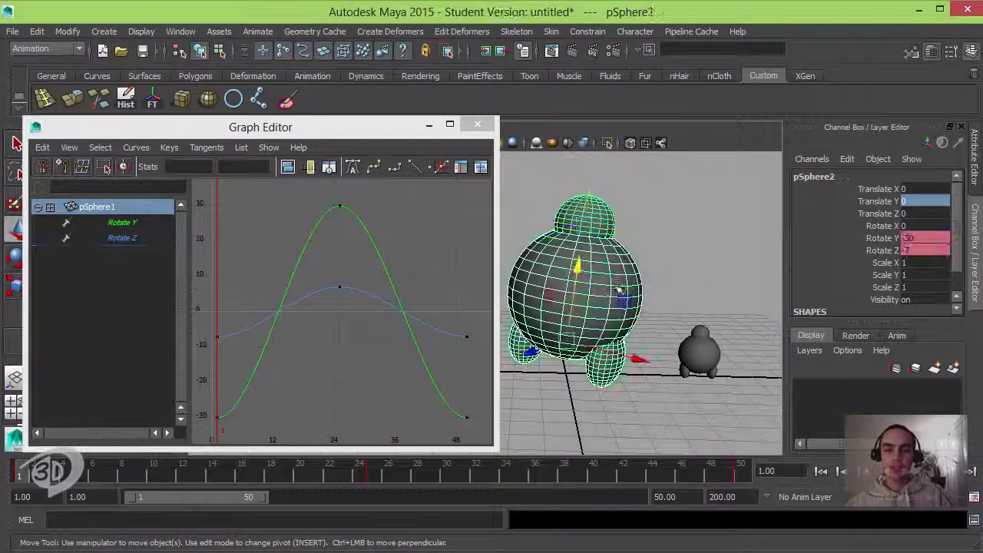
pyautogui.click(264, 261)
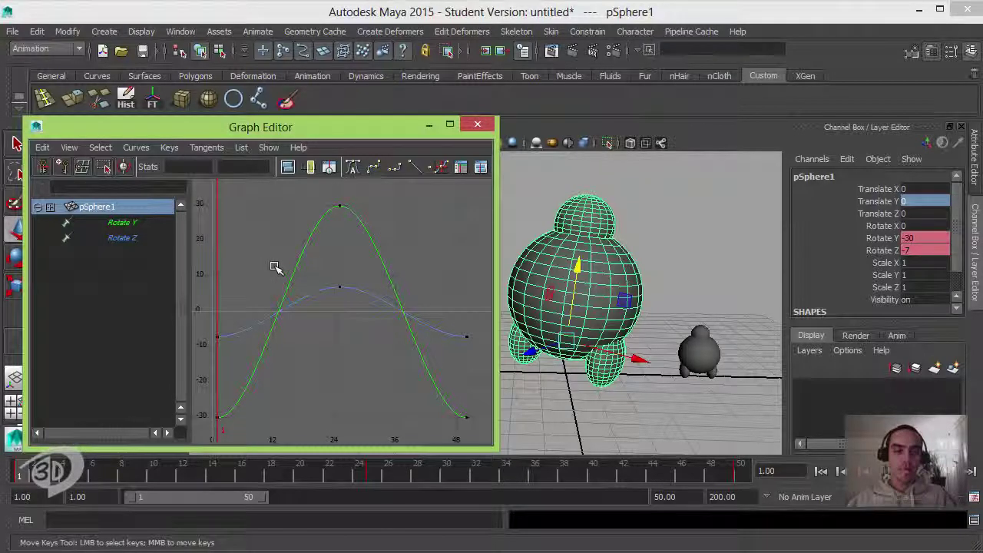
pyautogui.click(30, 482)
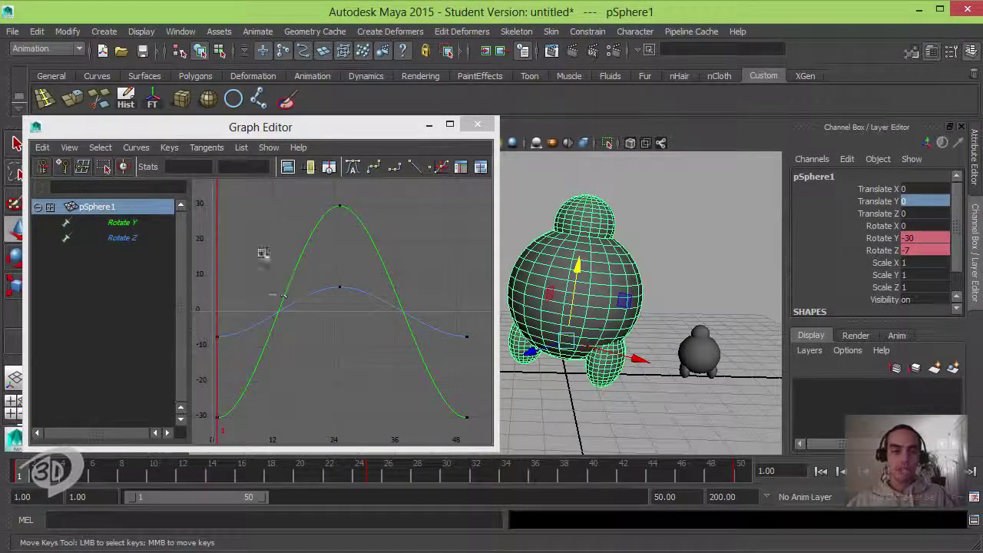
pyautogui.moveTo(264, 253); pyautogui.dragTo(282, 356)
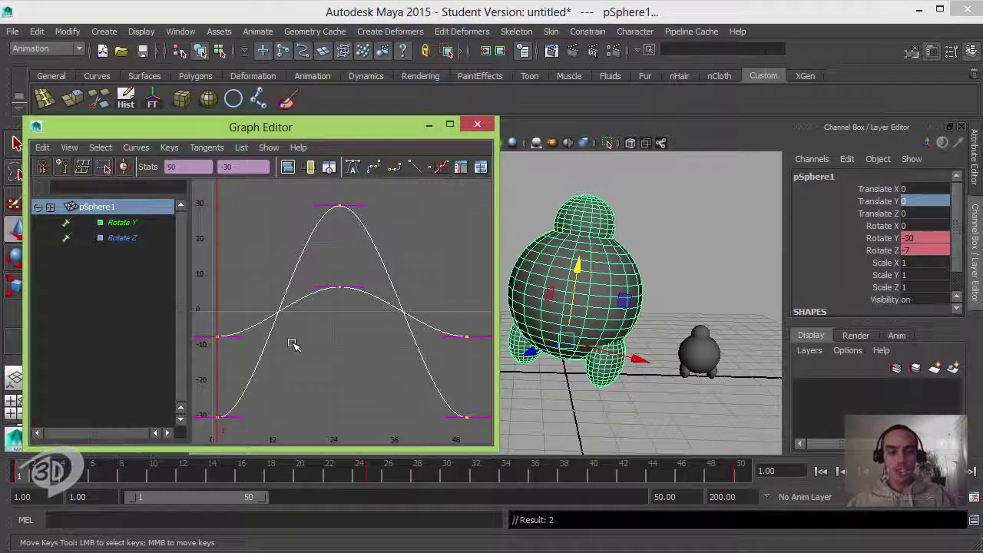
pyautogui.click(699, 352)
pyautogui.click(299, 284)
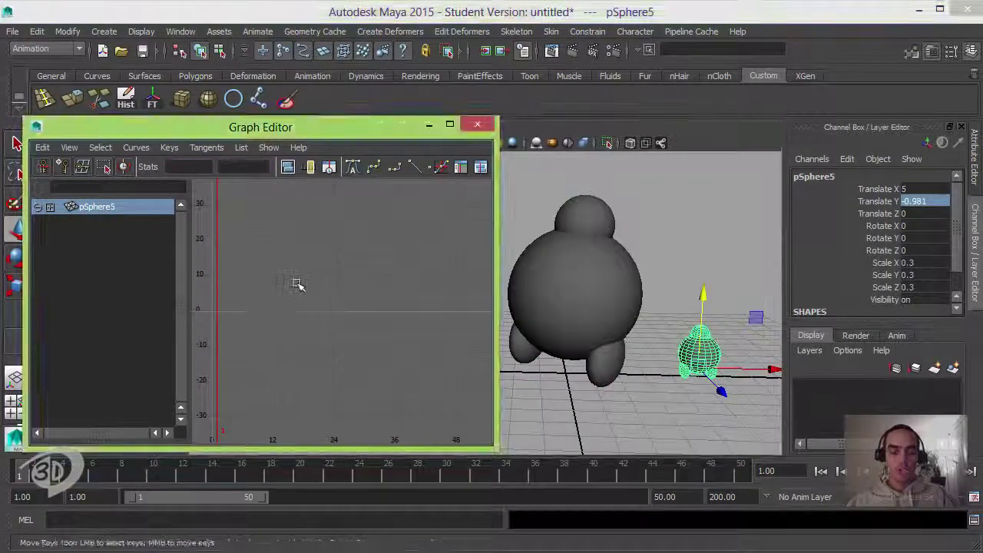
pyautogui.hotkey('ctrl', 'v')
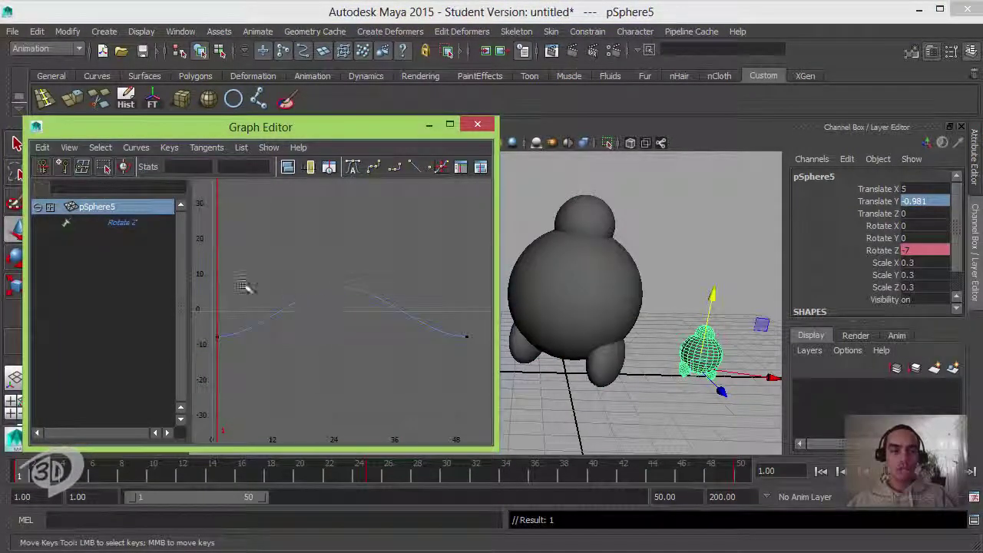
# - Copy the large body's Rotate Y animation curve in the Graph Editor and paste it onto the small character
pyautogui.click(562, 290)
pyautogui.click(306, 264)
pyautogui.moveTo(305, 265); pyautogui.dragTo(296, 279)
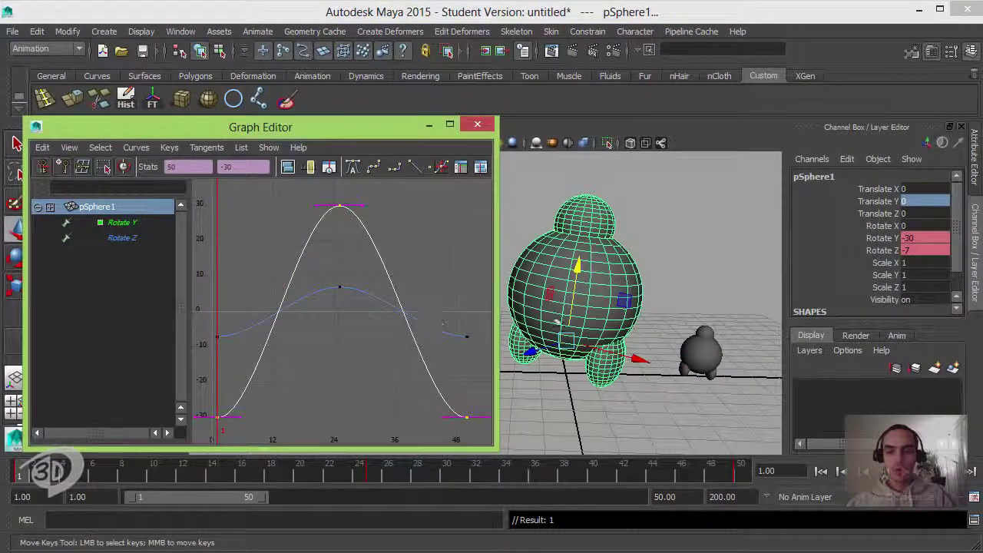
pyautogui.click(704, 351)
pyautogui.click(358, 272)
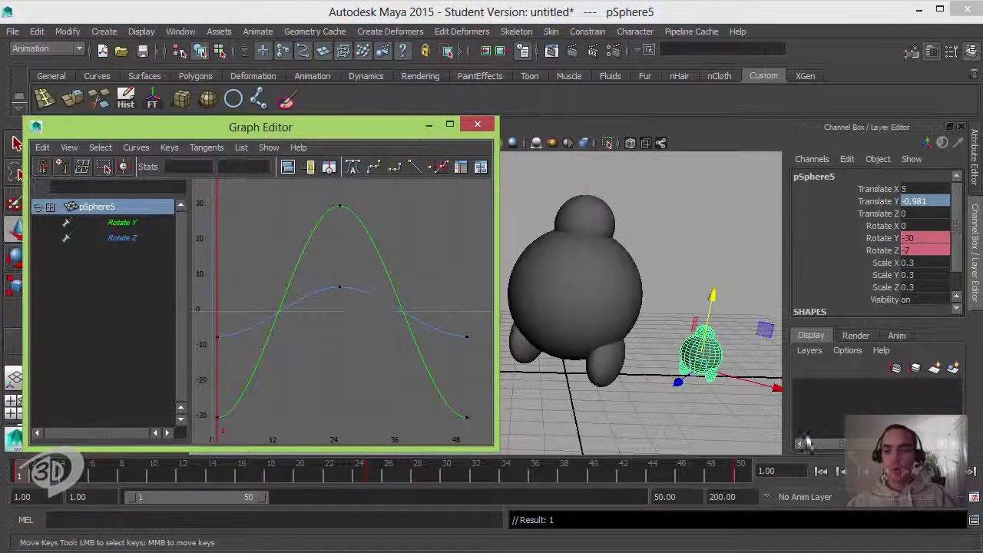
# - Play the animation to compare the large and small characters, and stop the playback
pyautogui.click(897, 471)
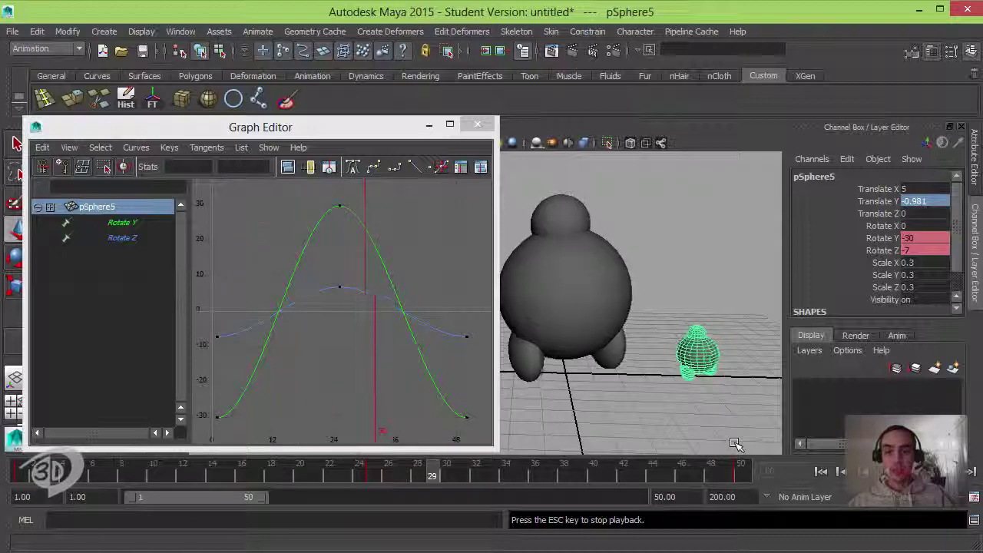
pyautogui.keyDown('alt'); pyautogui.moveTo(690, 382); pyautogui.dragTo(712, 382, button='middle'); pyautogui.keyUp('alt')
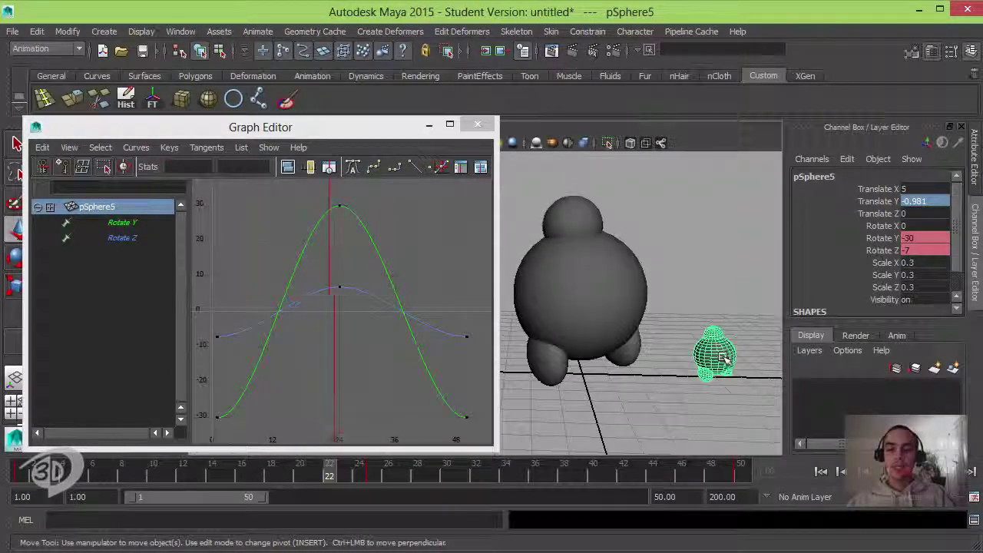
pyautogui.click(908, 471)
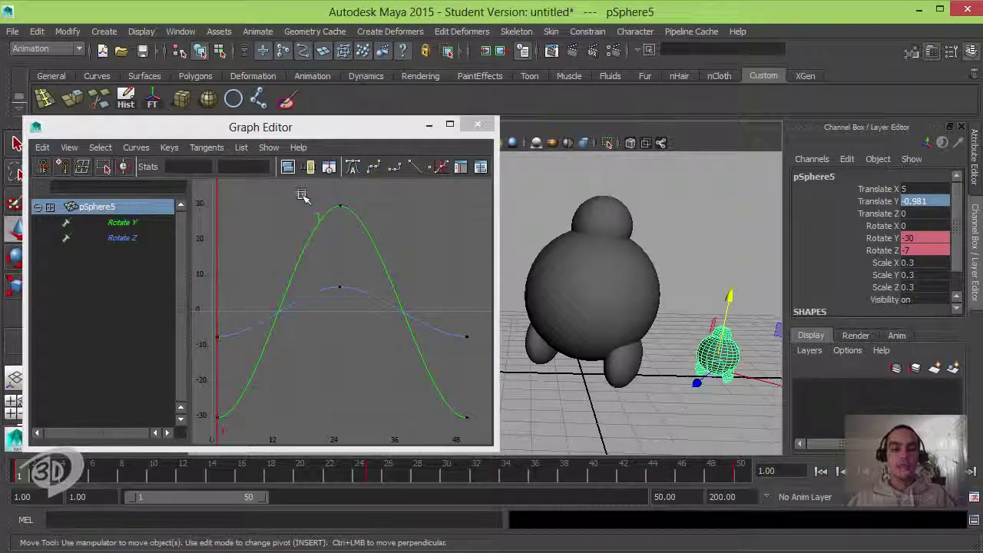
# - Try to speed up the small character by moving its rotation keys earlier in the Graph Editor, and undo the key moves
pyautogui.moveTo(309, 192); pyautogui.dragTo(489, 441)
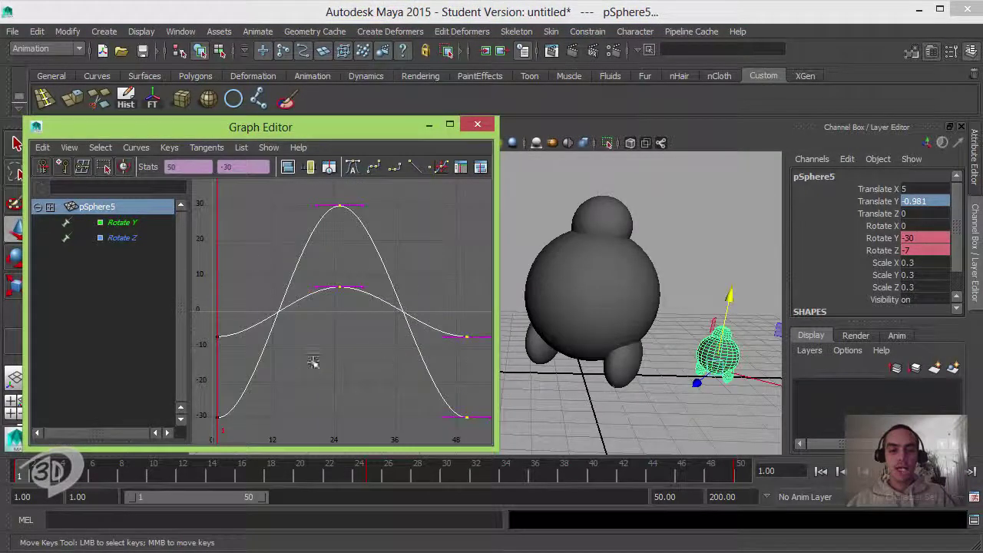
pyautogui.scroll(-5, 313, 362)
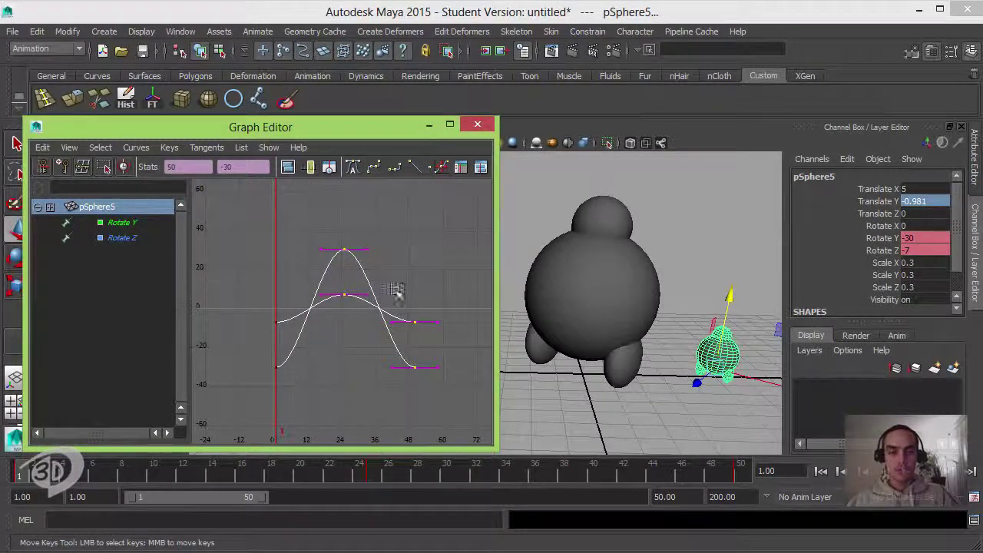
pyautogui.moveTo(428, 292); pyautogui.dragTo(376, 303, button='middle')
pyautogui.moveTo(431, 285); pyautogui.dragTo(376, 291, button='middle')
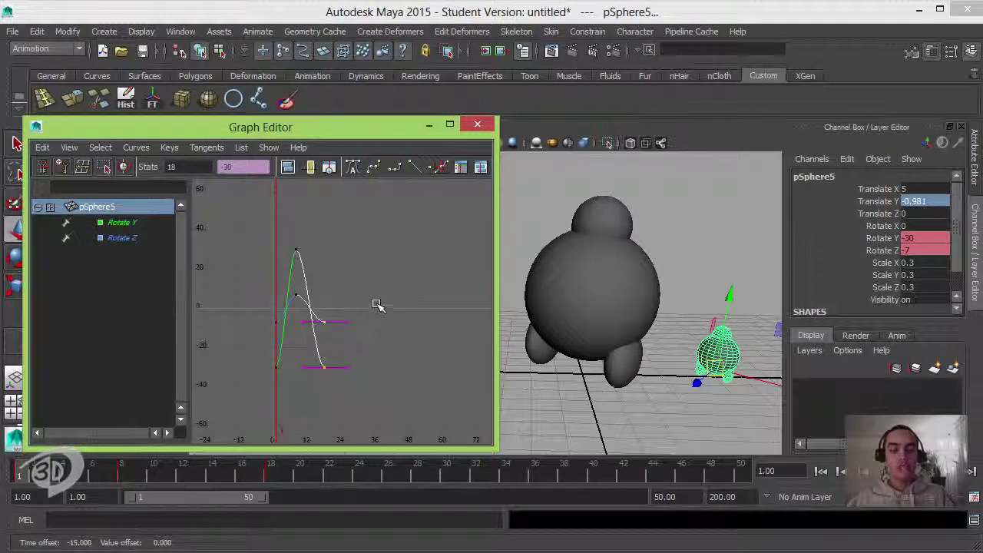
pyautogui.hotkey('ctrl', 'z')
pyautogui.hotkey('ctrl', 'z')
pyautogui.hotkey('ctrl', 'z')
pyautogui.hotkey('ctrl', 'z')
pyautogui.click(436, 288)
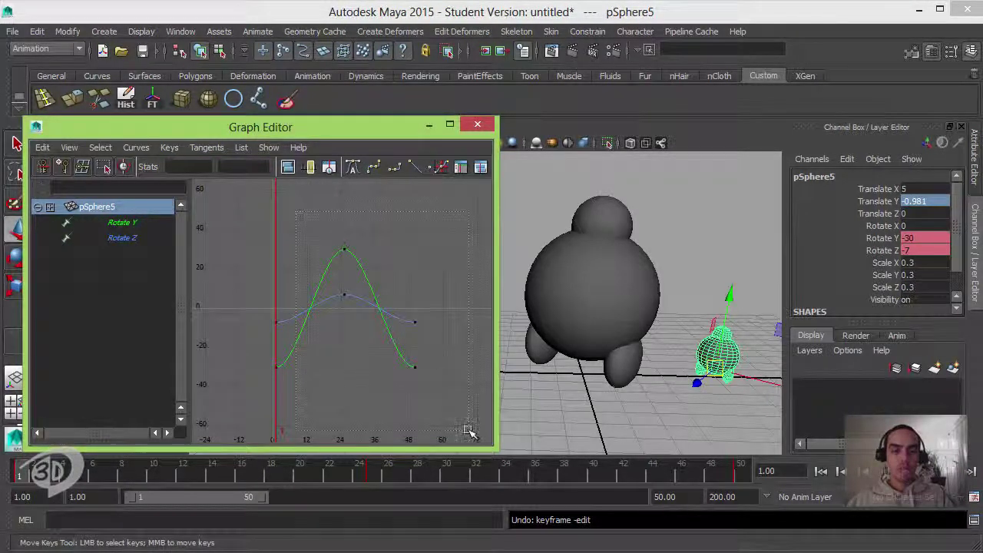
# - Scale the small character's middle and last rotation keys in time toward frame 1, bringing the last keys to about frame 17.66
pyautogui.moveTo(467, 430); pyautogui.dragTo(258, 235)
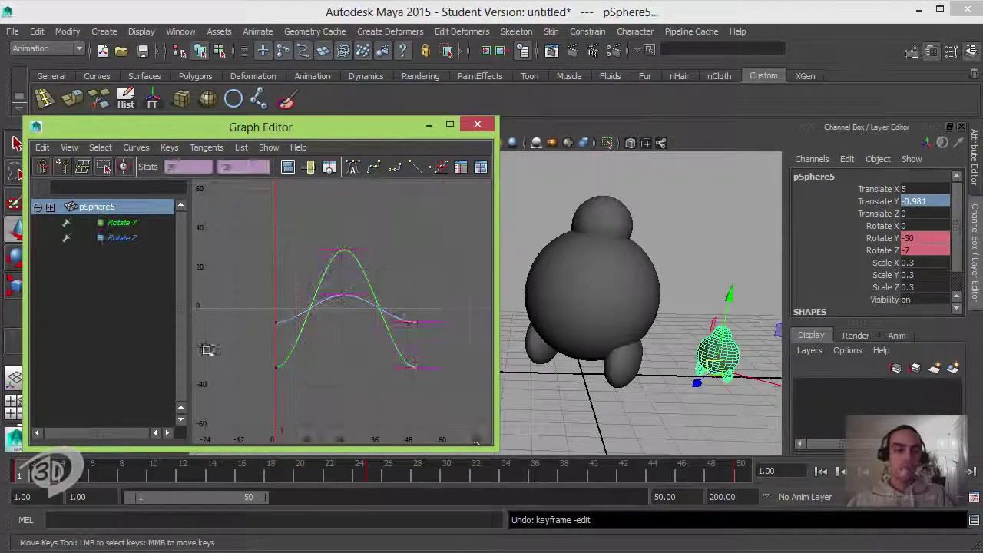
pyautogui.click(12, 283)
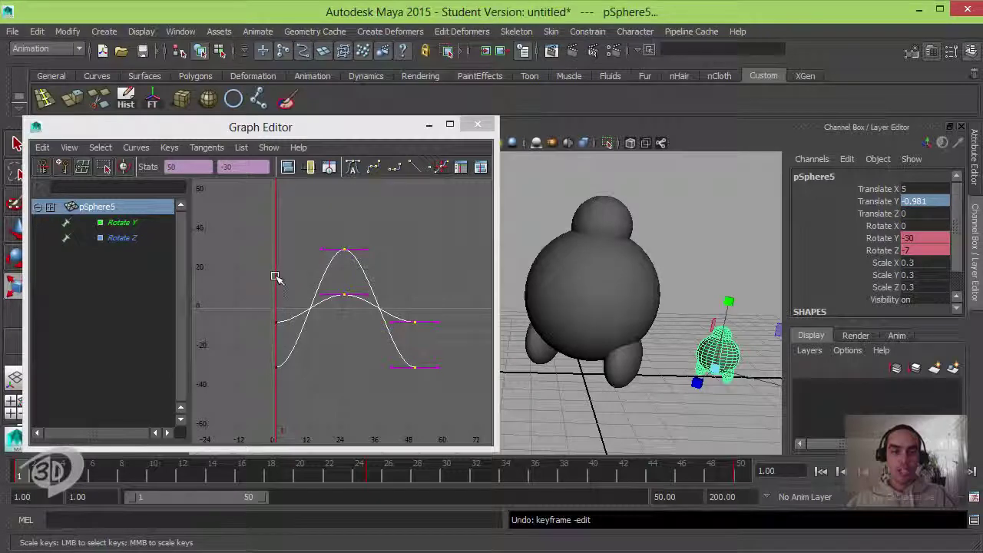
pyautogui.moveTo(276, 276); pyautogui.dragTo(250, 281, button='middle')
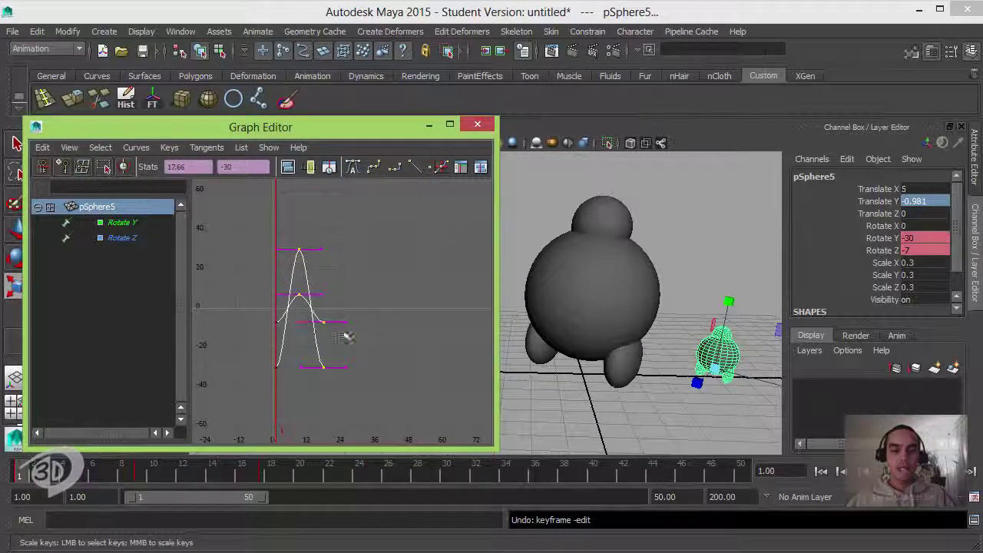
pyautogui.click(325, 277)
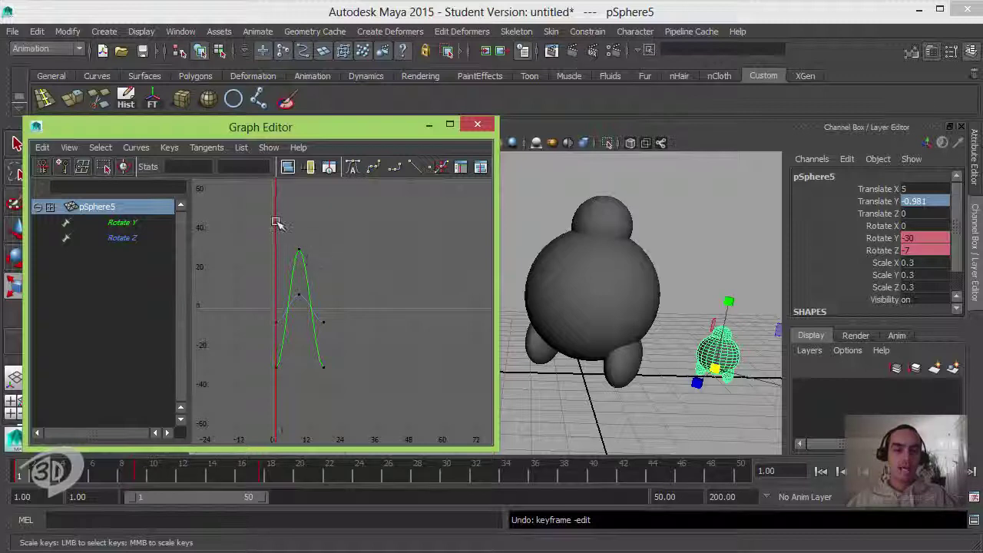
# - Move the small character's middle Rotate Y and Rotate Z keys to frame 8, keeping their values
pyautogui.moveTo(274, 220); pyautogui.dragTo(305, 302)
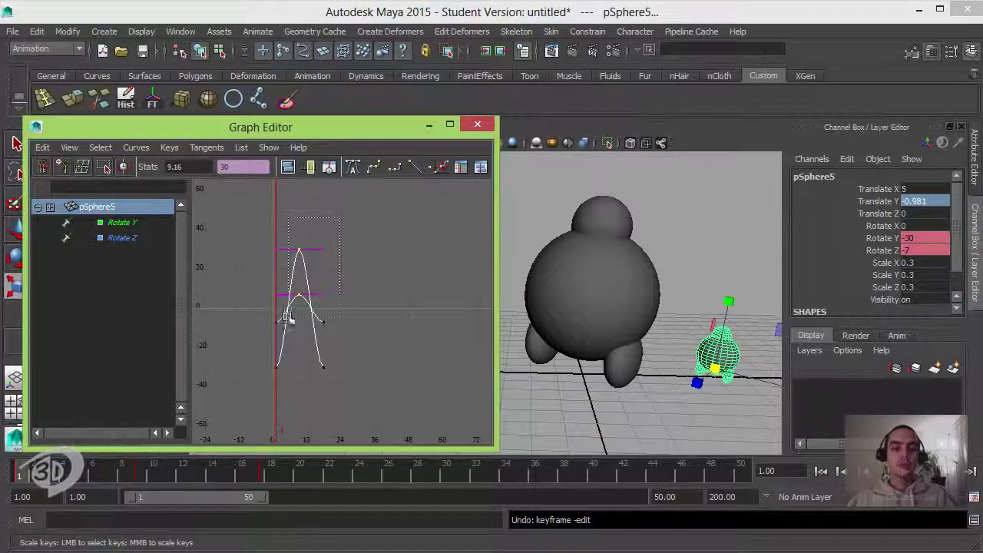
pyautogui.moveTo(335, 266)
pyautogui.mouseDown(button='middle')
pyautogui.moveTo(325, 261)
pyautogui.moveTo(335, 267)
pyautogui.mouseUp(button='middle')
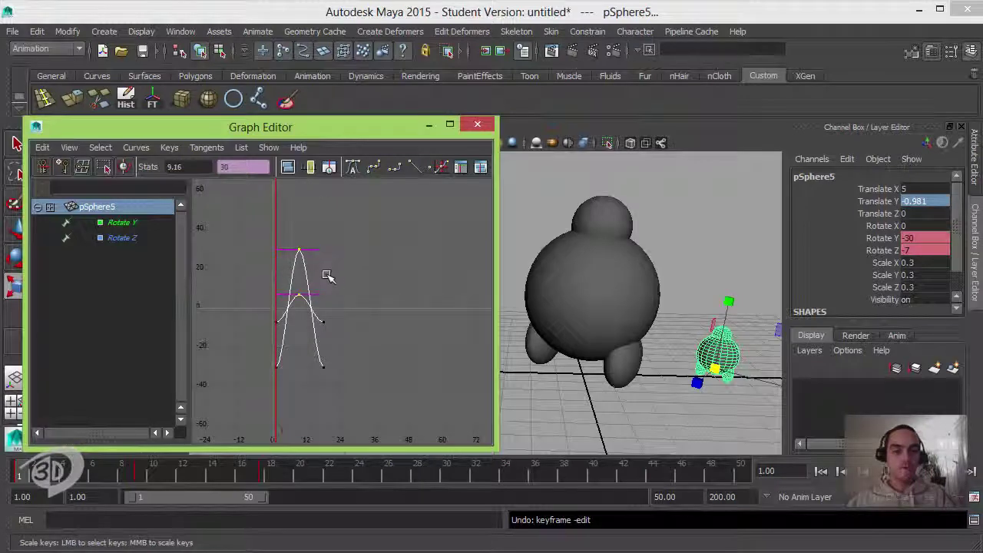
pyautogui.hotkey('ctrl', 'z')
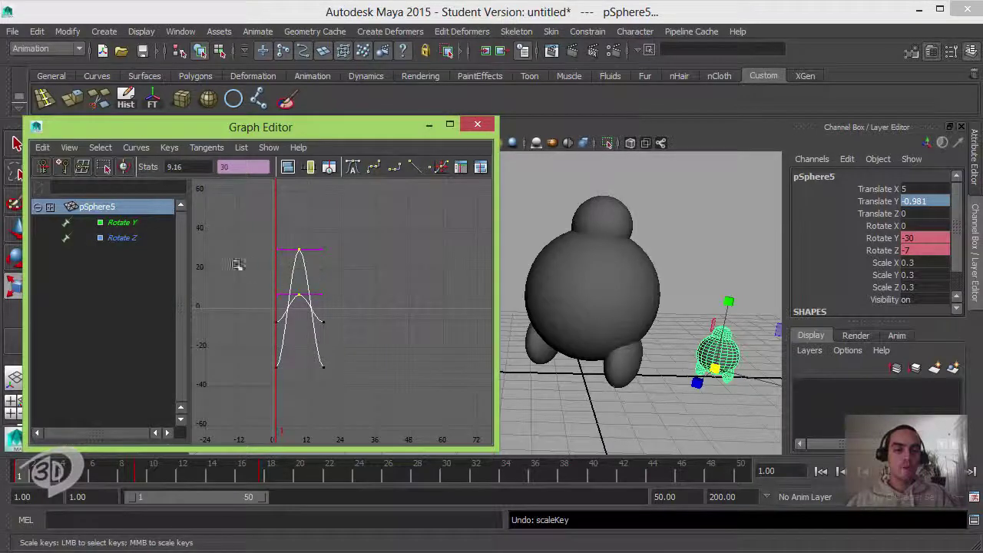
pyautogui.click(15, 229)
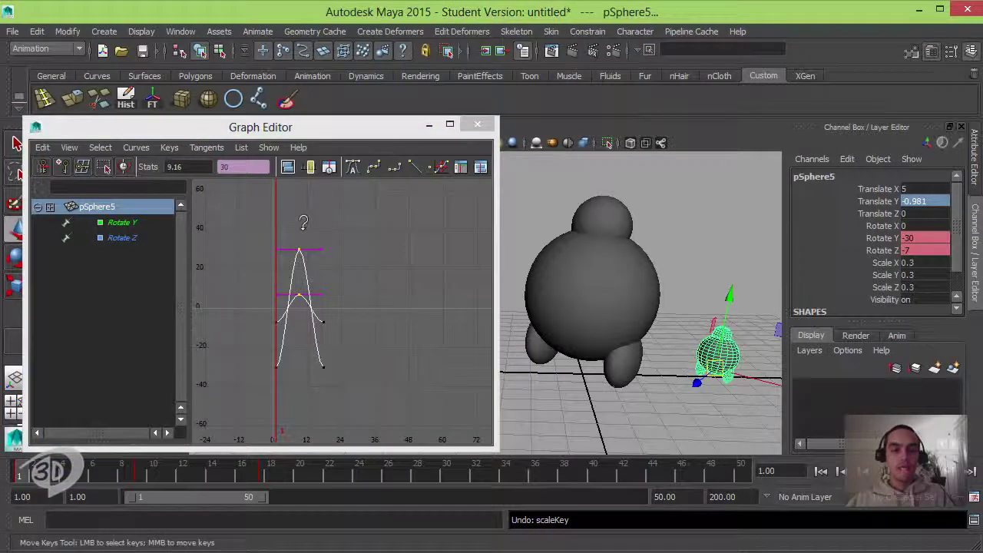
pyautogui.keyDown('shift'); pyautogui.moveTo(300, 229); pyautogui.dragTo(299, 230, button='middle'); pyautogui.keyUp('shift')
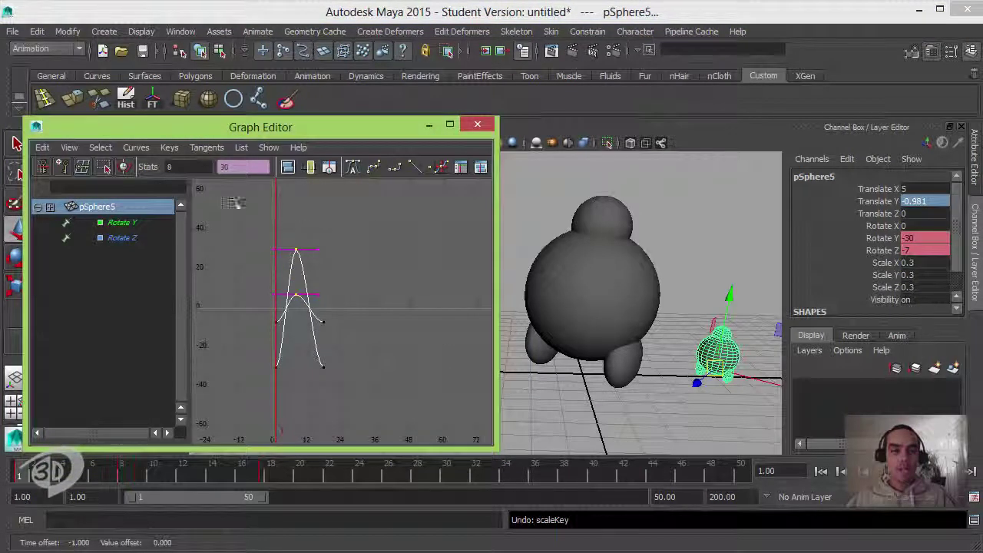
pyautogui.keyDown('shift'); pyautogui.moveTo(305, 216); pyautogui.dragTo(295, 251, button='middle'); pyautogui.keyUp('shift')
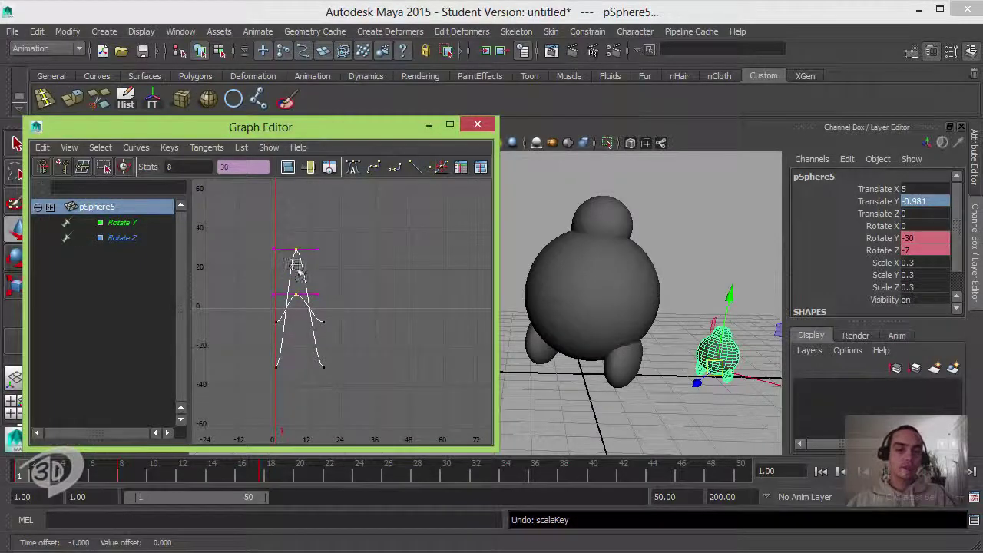
# - Move the small character's last Rotate Y and Rotate Z keys to frame 16 and play the animation
pyautogui.moveTo(321, 370); pyautogui.dragTo(323, 374)
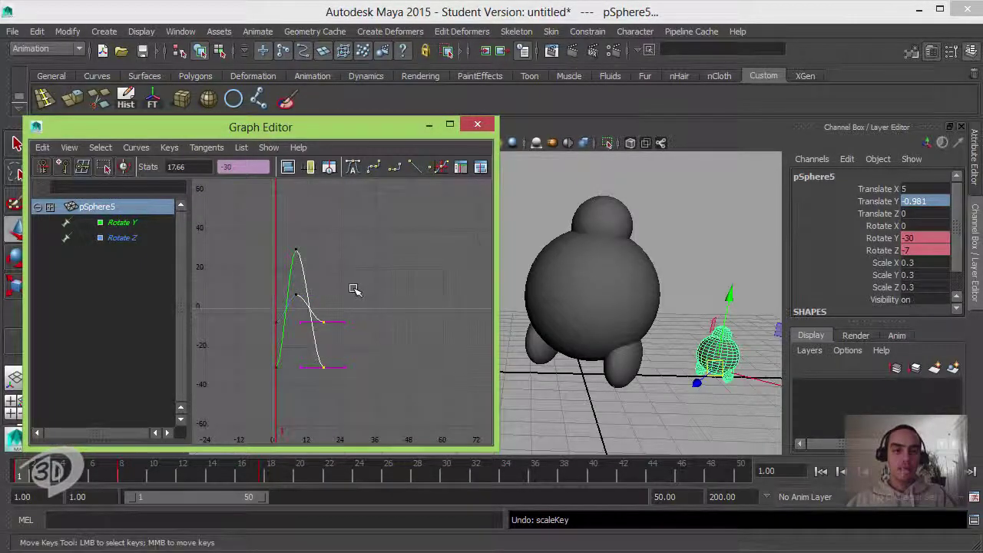
pyautogui.middleClick(351, 281)
pyautogui.moveTo(348, 288); pyautogui.dragTo(343, 287, button='middle')
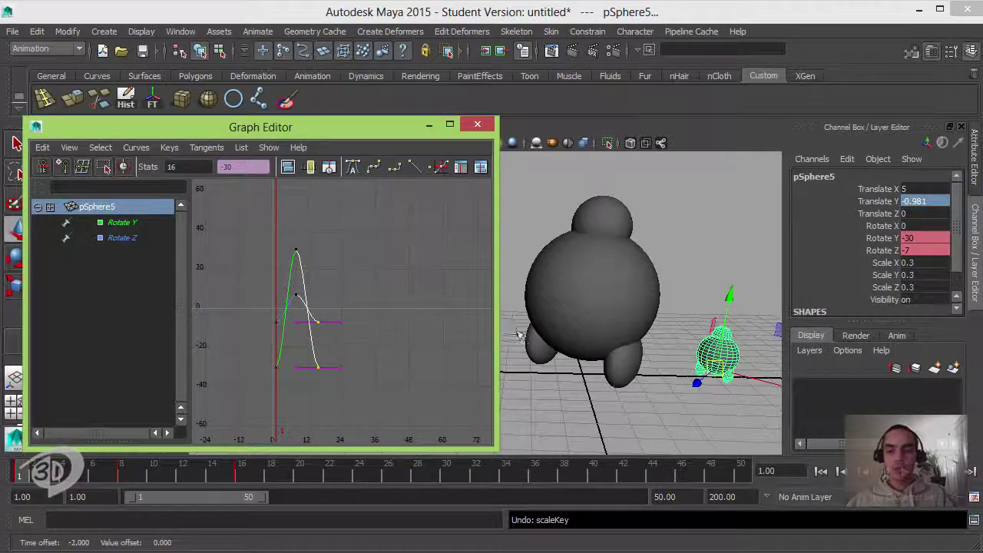
pyautogui.click(906, 472)
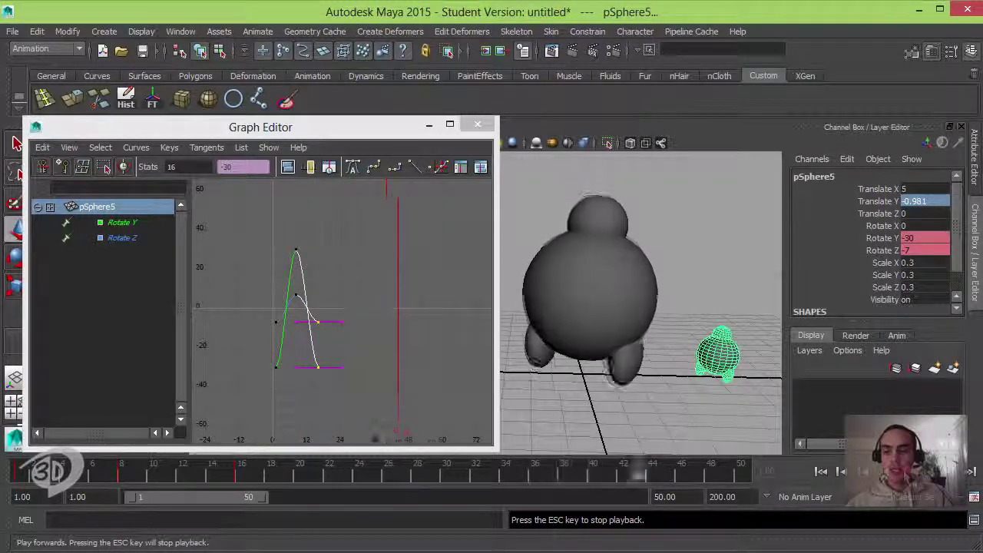
# - Copy all of the small character's Rotate Y and Rotate Z keys and paste them at frame 16 to repeat the cycle
pyautogui.click(821, 471)
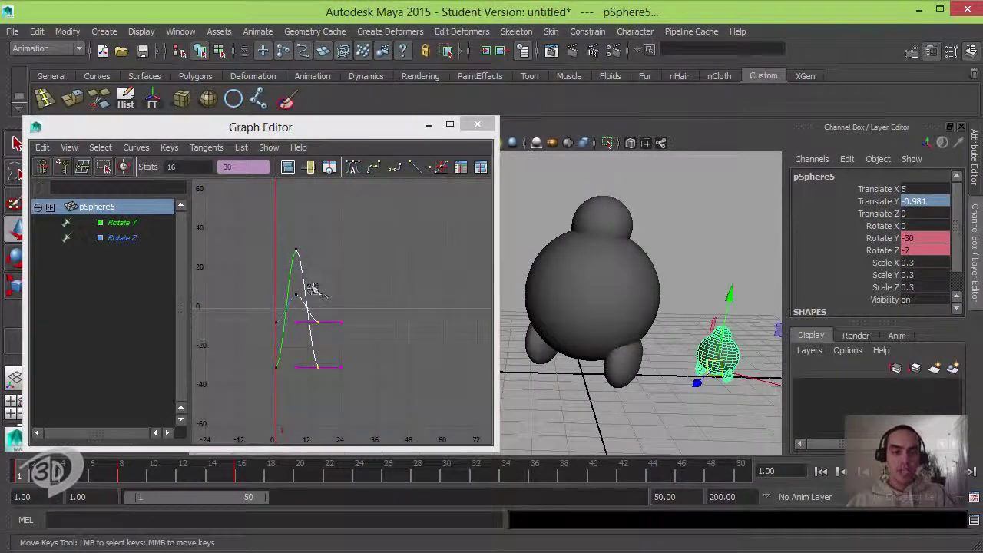
pyautogui.click(305, 353)
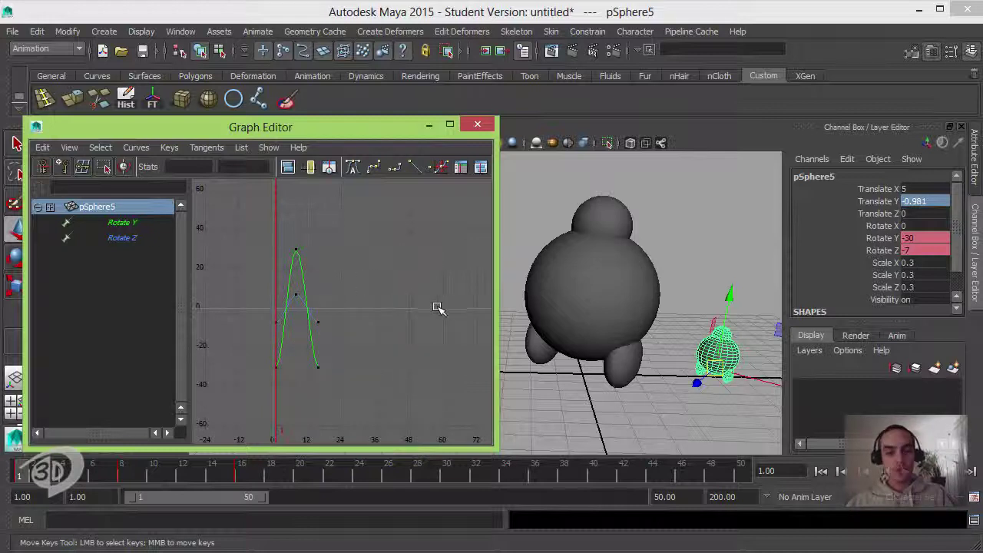
pyautogui.moveTo(304, 316); pyautogui.dragTo(308, 311)
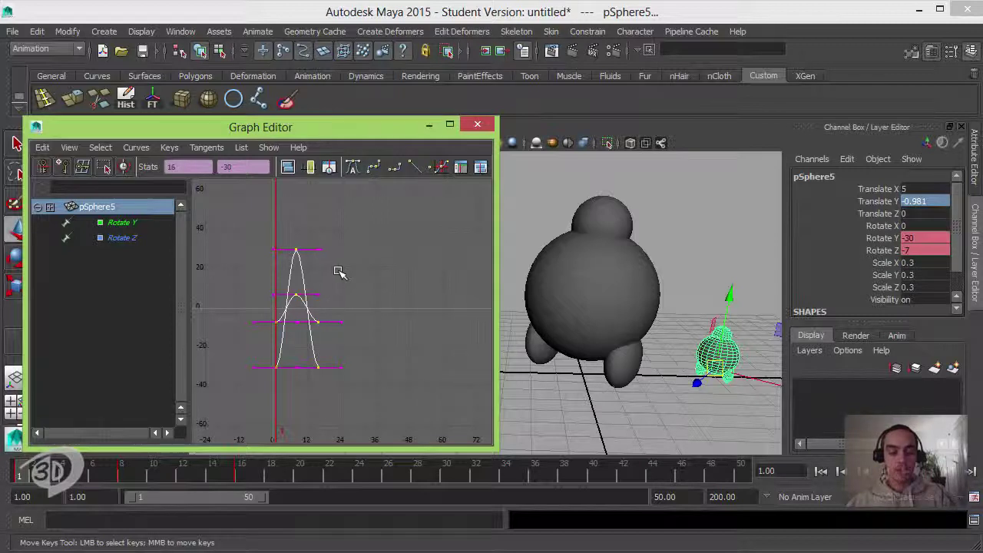
pyautogui.click(352, 270)
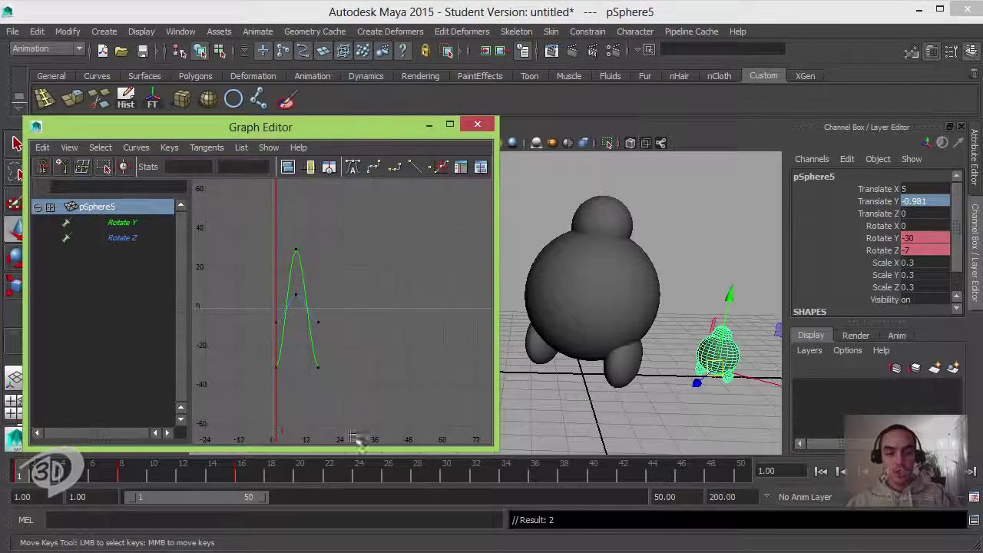
pyautogui.click(242, 471)
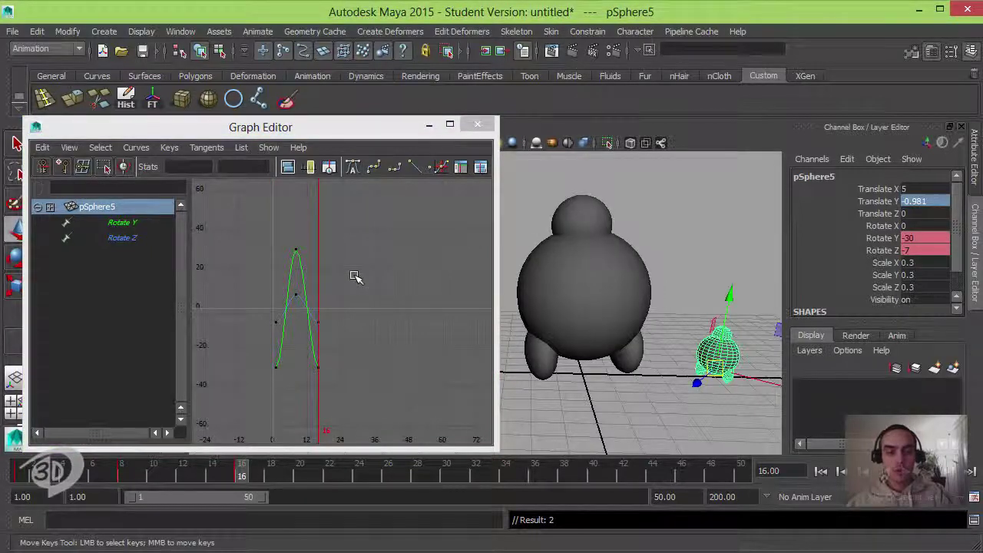
pyautogui.click(318, 347)
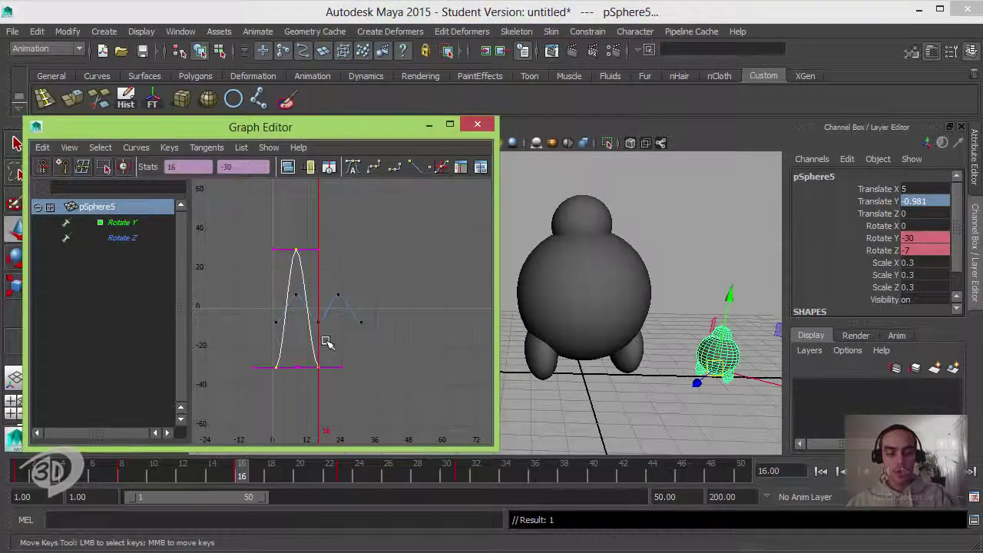
pyautogui.hotkey('ctrl', 'c')
pyautogui.hotkey('ctrl', 'v')
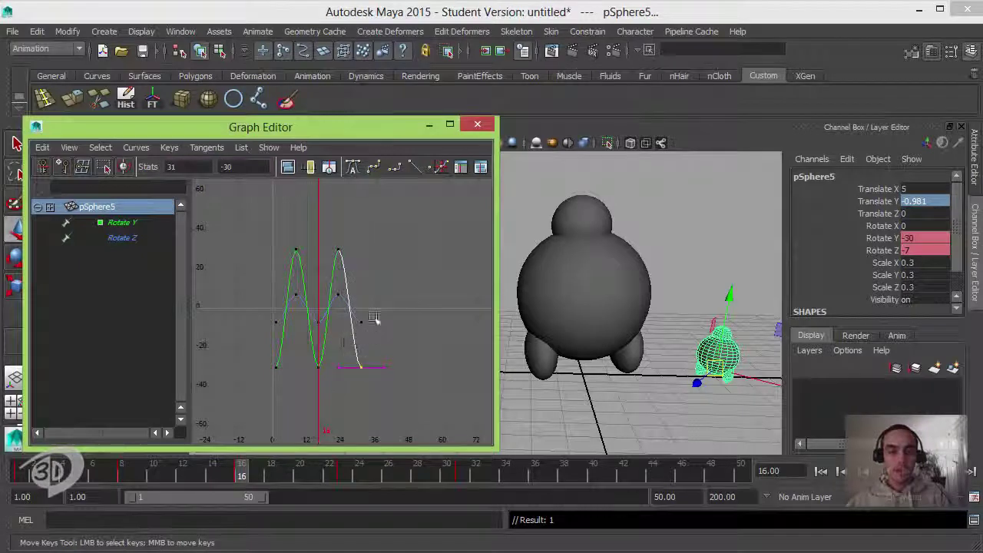
# - Copy both rotation cycles of the small character and paste them at frame 31
pyautogui.click(347, 323)
pyautogui.click(347, 321)
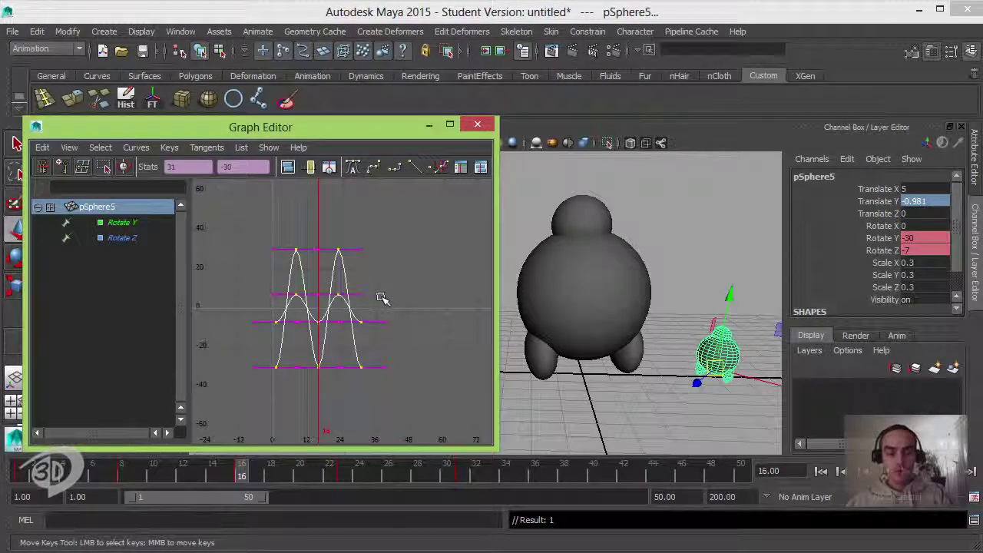
pyautogui.click(459, 474)
pyautogui.hotkey('ctrl', 'v')
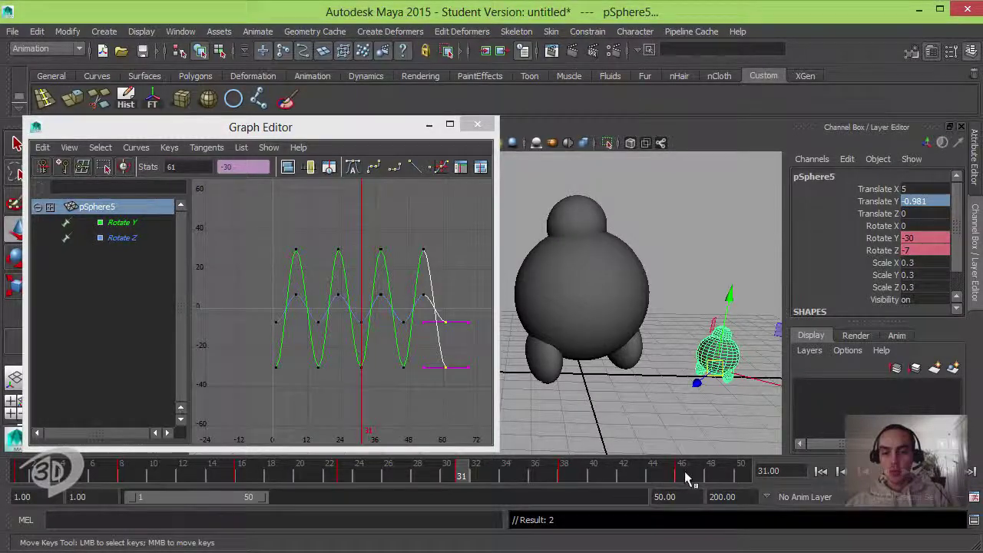
# - Extend the playback range to frame 100 and paste the copied rotation cycles at frame 61
pyautogui.click(682, 475)
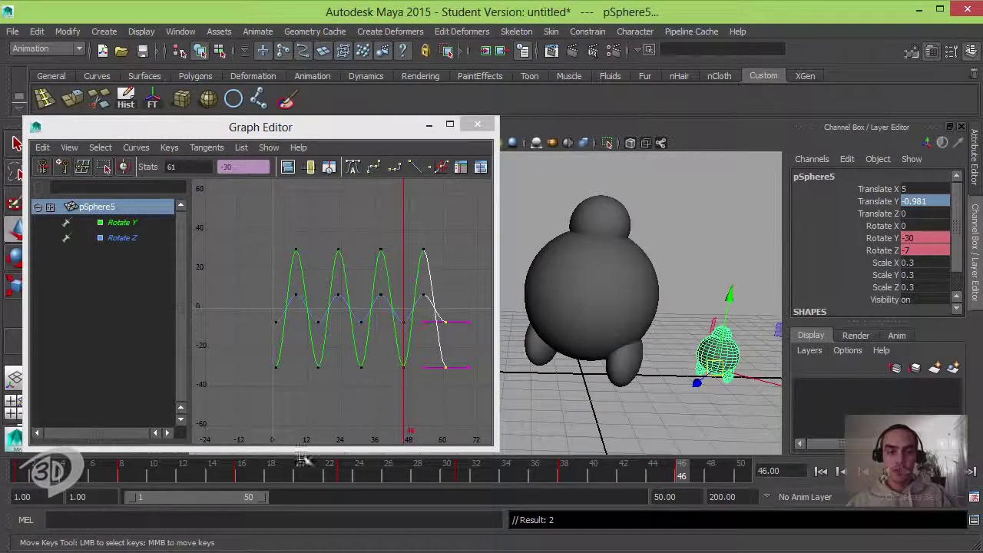
pyautogui.moveTo(267, 493); pyautogui.dragTo(393, 497)
pyautogui.click(459, 476)
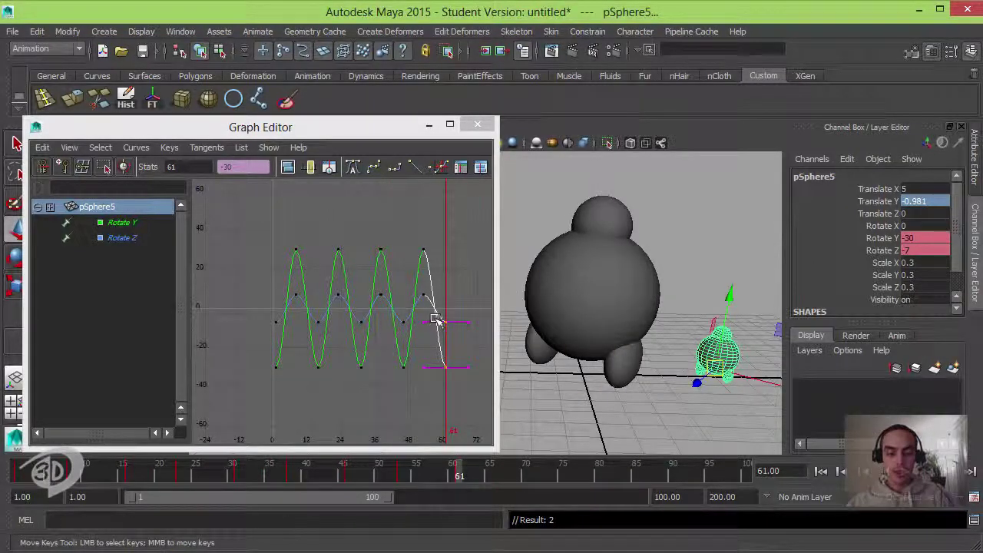
pyautogui.hotkey('ctrl', 'v')
pyautogui.keyDown('alt'); pyautogui.moveTo(429, 349); pyautogui.dragTo(377, 351, button='middle'); pyautogui.keyUp('alt')
pyautogui.keyDown('alt'); pyautogui.moveTo(377, 352); pyautogui.dragTo(350, 344, button='right'); pyautogui.keyUp('alt')
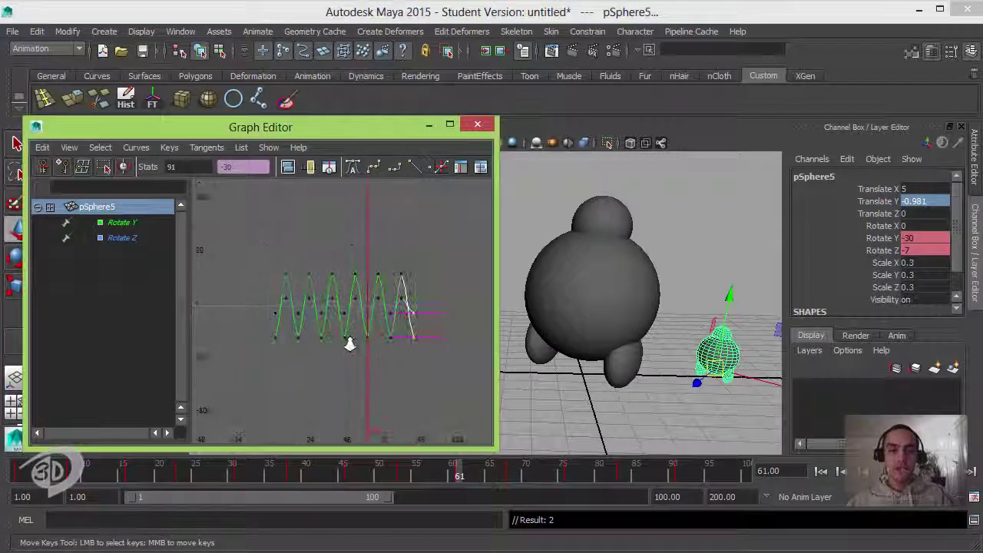
pyautogui.press('f')
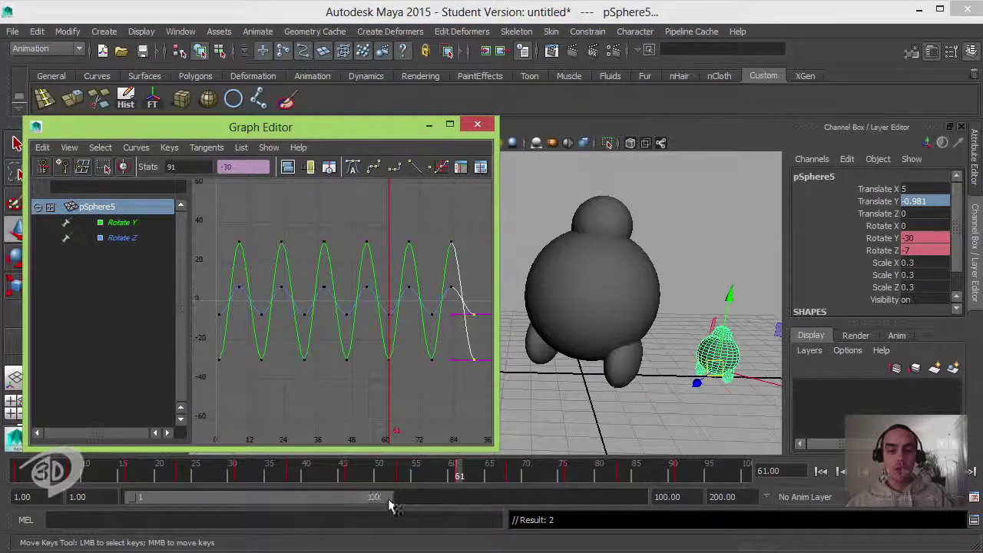
# - Set the playback range end to frame 50 and return to frame 1
pyautogui.click(665, 497)
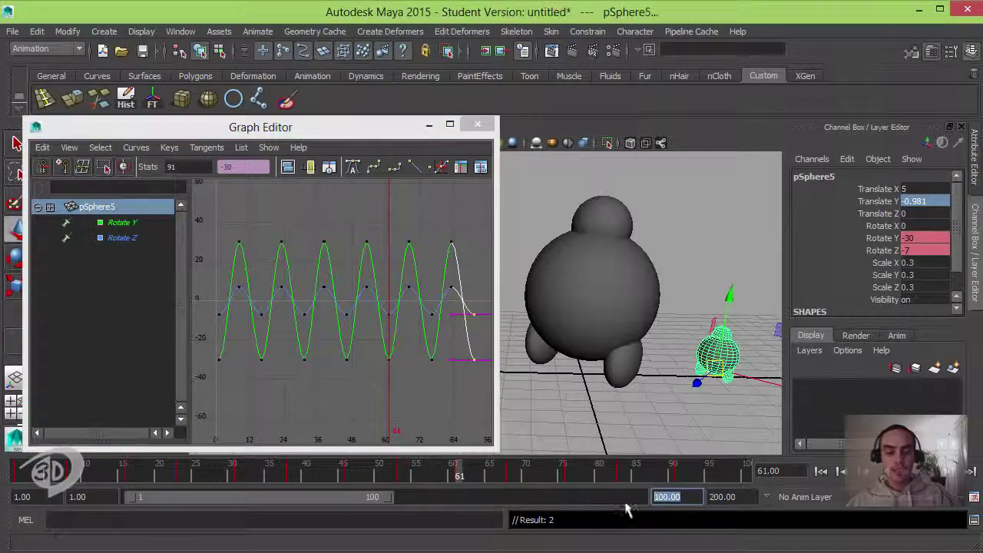
pyautogui.write('50')
pyautogui.press('Return')
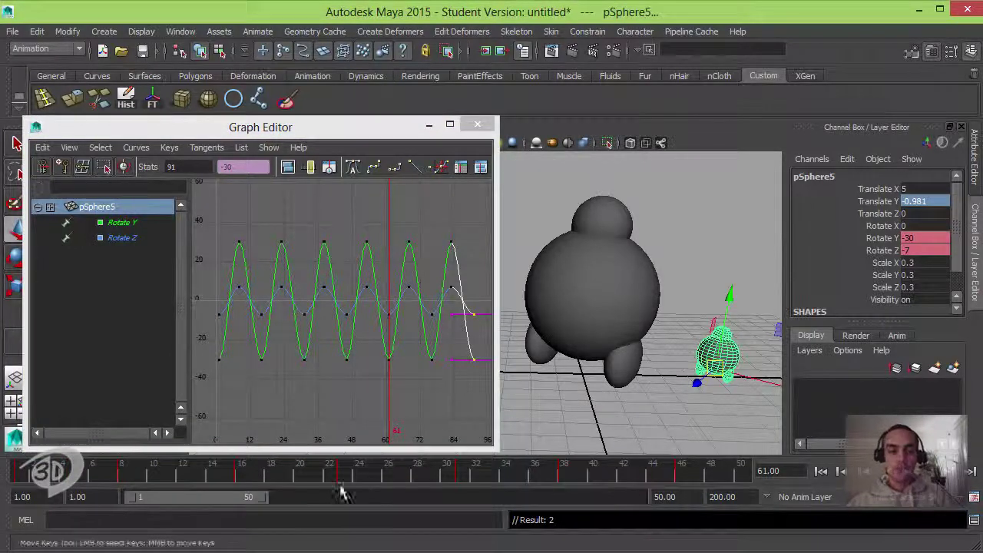
pyautogui.click(300, 470)
pyautogui.moveTo(234, 472); pyautogui.dragTo(20, 472)
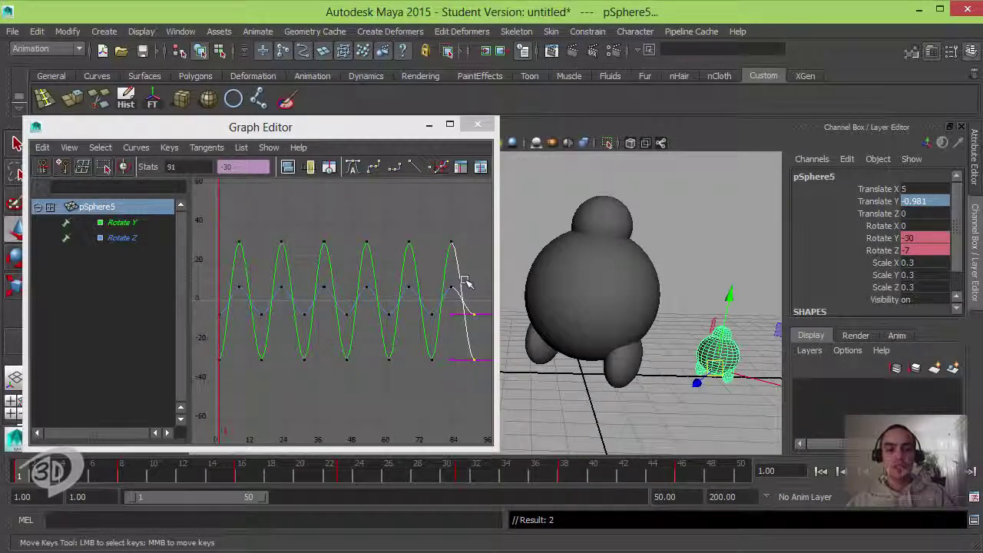
# - Vary the height and timing of the small character's repeated rotation keys, moving the second peak to frame 22 with Rotate Y about 25.3
pyautogui.moveTo(264, 215); pyautogui.dragTo(289, 298)
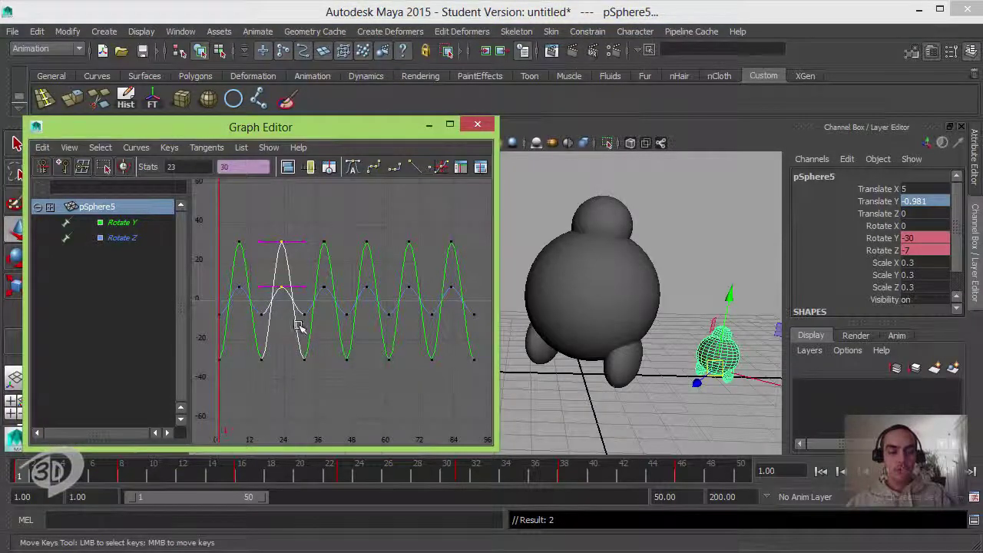
pyautogui.moveTo(289, 273); pyautogui.dragTo(284, 283, button='middle')
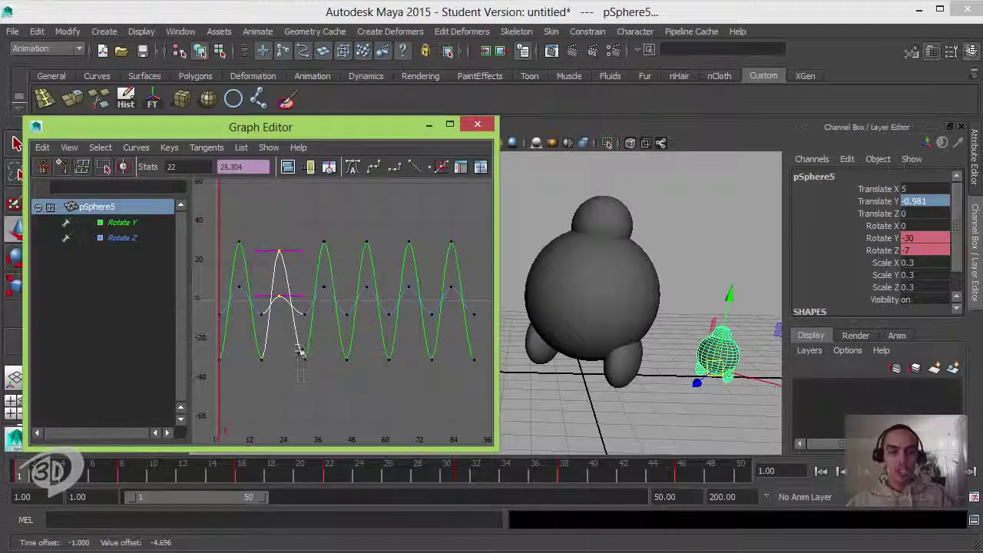
pyautogui.moveTo(296, 301); pyautogui.dragTo(327, 365)
pyautogui.moveTo(327, 364); pyautogui.dragTo(345, 302, button='middle')
pyautogui.moveTo(338, 401); pyautogui.dragTo(363, 347, button='middle')
pyautogui.moveTo(370, 243); pyautogui.dragTo(397, 369, button='middle')
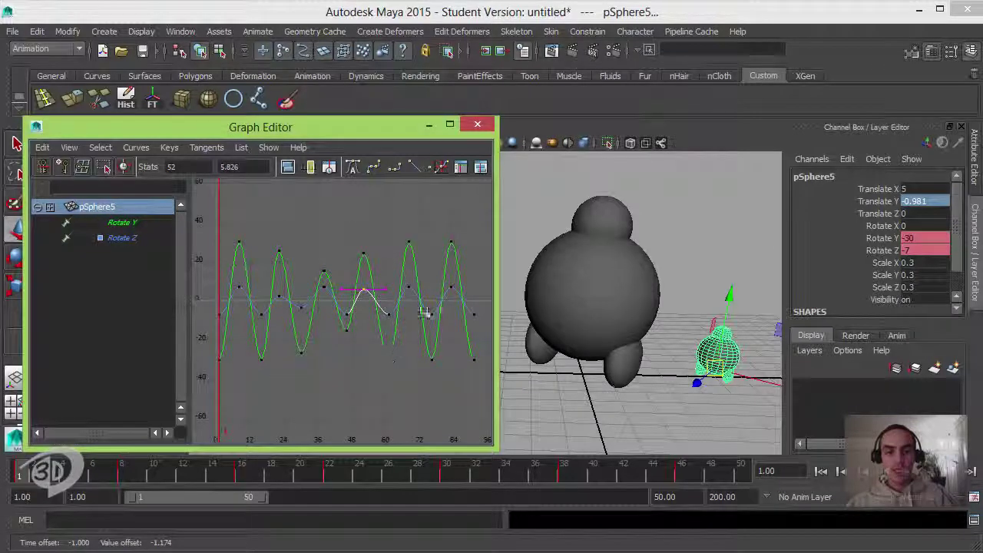
# - Raise the small character's Rotate Z key at frame 68 to about 14 and play the animation
pyautogui.click(409, 286)
pyautogui.moveTo(409, 318); pyautogui.dragTo(408, 303, button='middle')
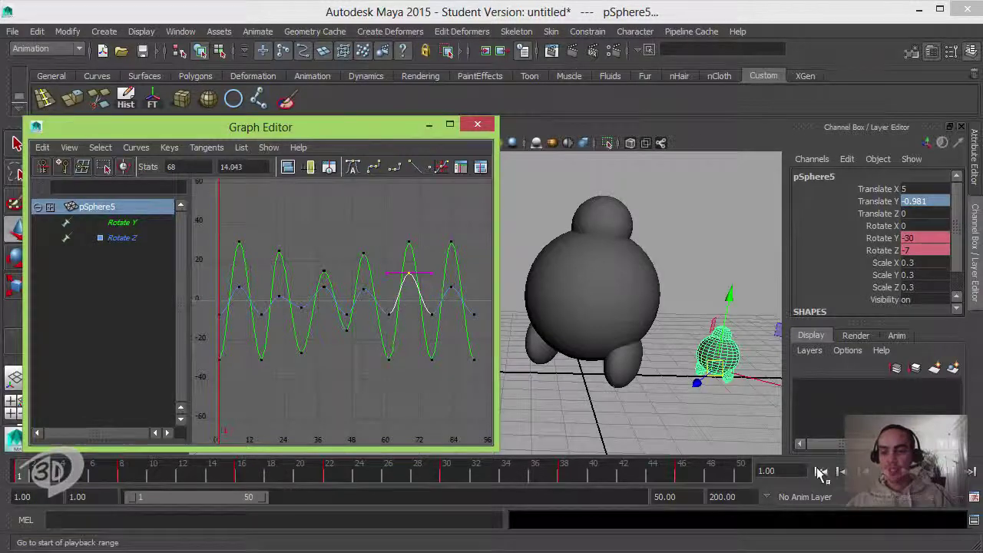
pyautogui.click(907, 471)
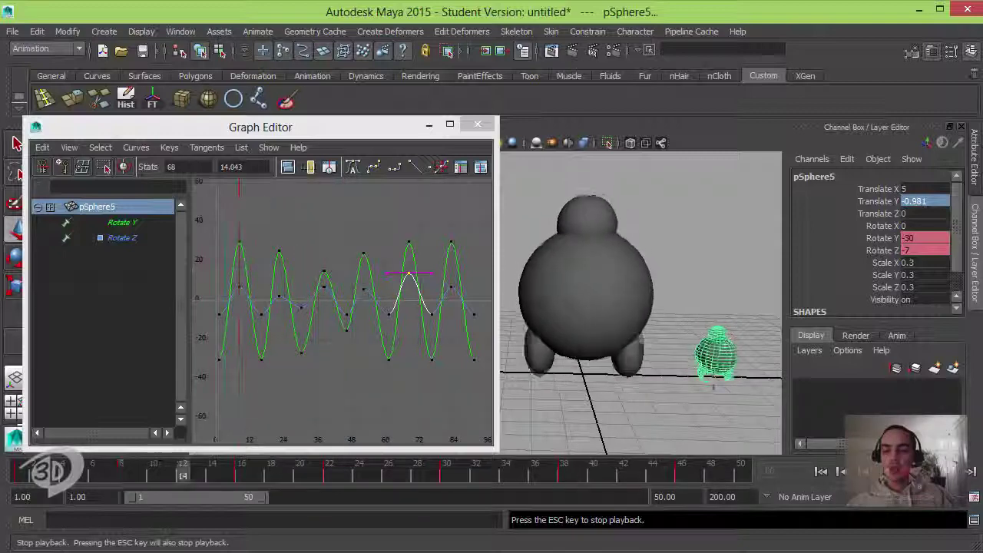
pyautogui.press('Escape')
# - Copy the small character's first rotation keys and add Rotate Y and Rotate Z keys at frame 50
pyautogui.moveTo(644, 474); pyautogui.dragTo(742, 470)
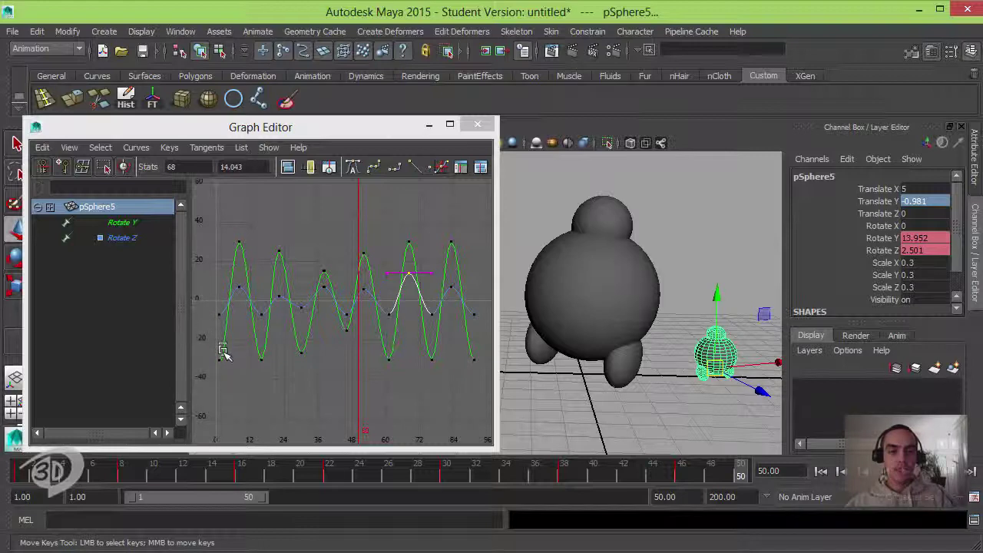
pyautogui.moveTo(232, 381); pyautogui.dragTo(210, 306)
pyautogui.hotkey('ctrl', 'c')
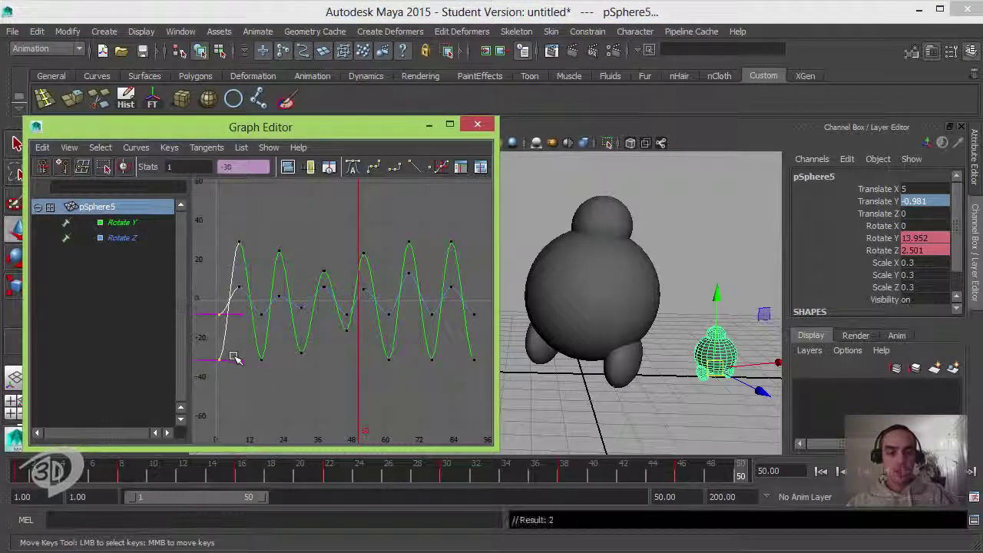
pyautogui.moveTo(725, 476); pyautogui.dragTo(742, 470)
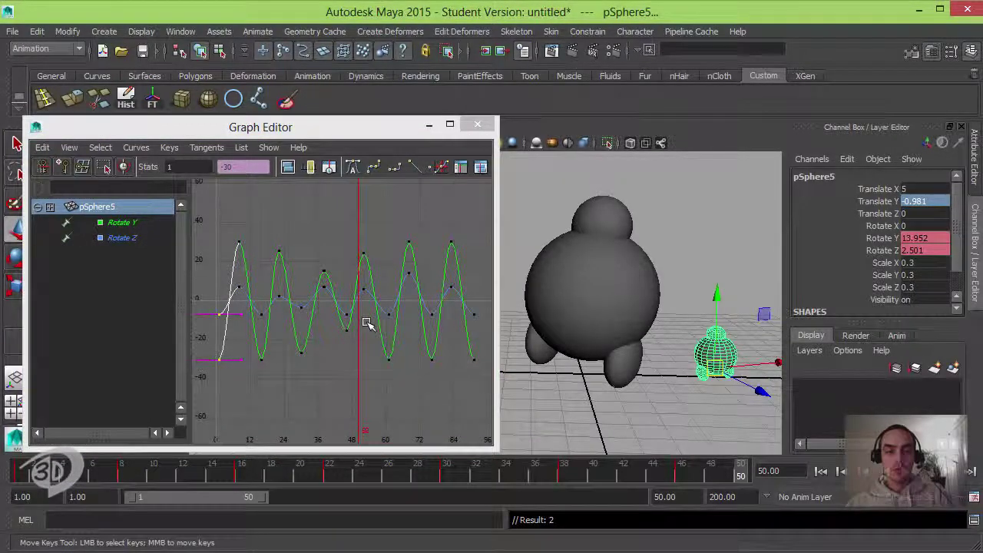
pyautogui.hotkey('ctrl', 'v')
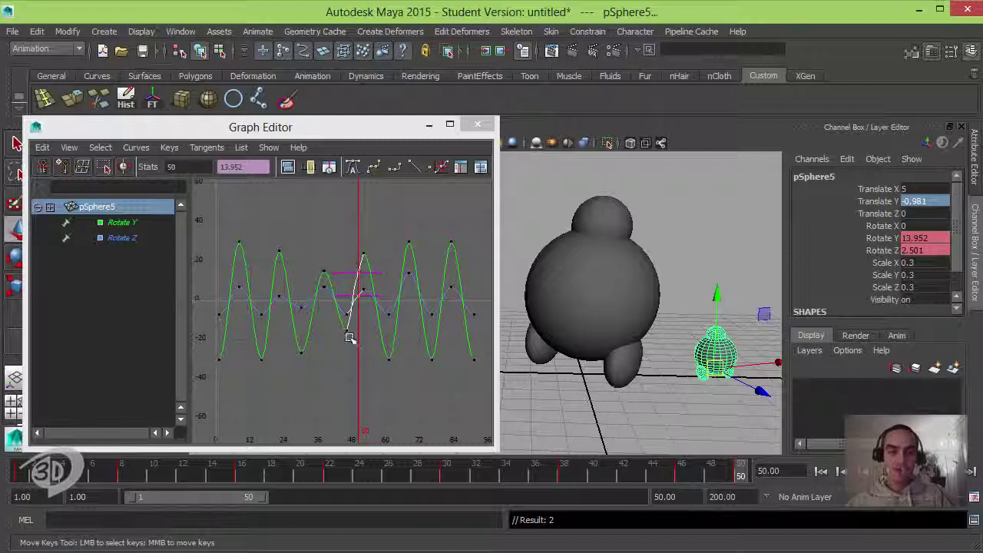
# - Delete all of the small character's rotation keys after frame 50
pyautogui.keyDown('alt'); pyautogui.moveTo(355, 288); pyautogui.dragTo(421, 361, button='right'); pyautogui.keyUp('alt')
pyautogui.moveTo(338, 275); pyautogui.dragTo(407, 345)
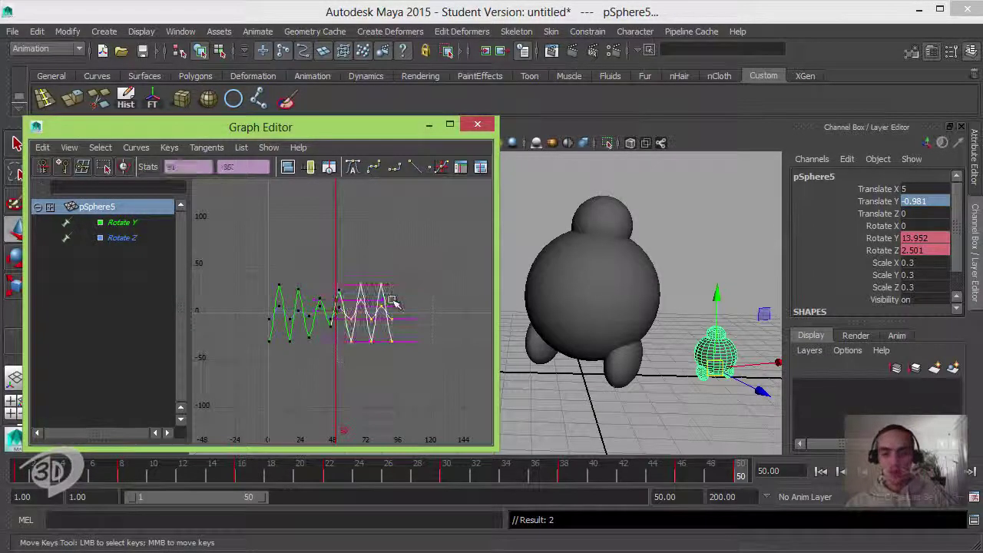
pyautogui.press('Delete')
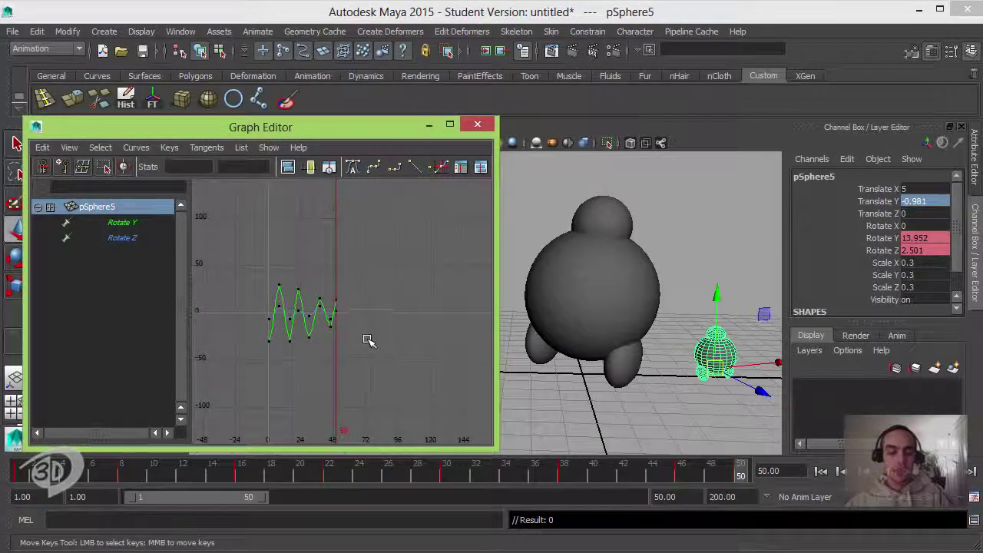
# - Set the small character's Rotate Z key at frame 50 to -7 and delete its Rotate Z key at frame 46
pyautogui.keyDown('alt'); pyautogui.moveTo(369, 340); pyautogui.dragTo(334, 307, button='right'); pyautogui.keyUp('alt')
pyautogui.moveTo(238, 284); pyautogui.dragTo(254, 309)
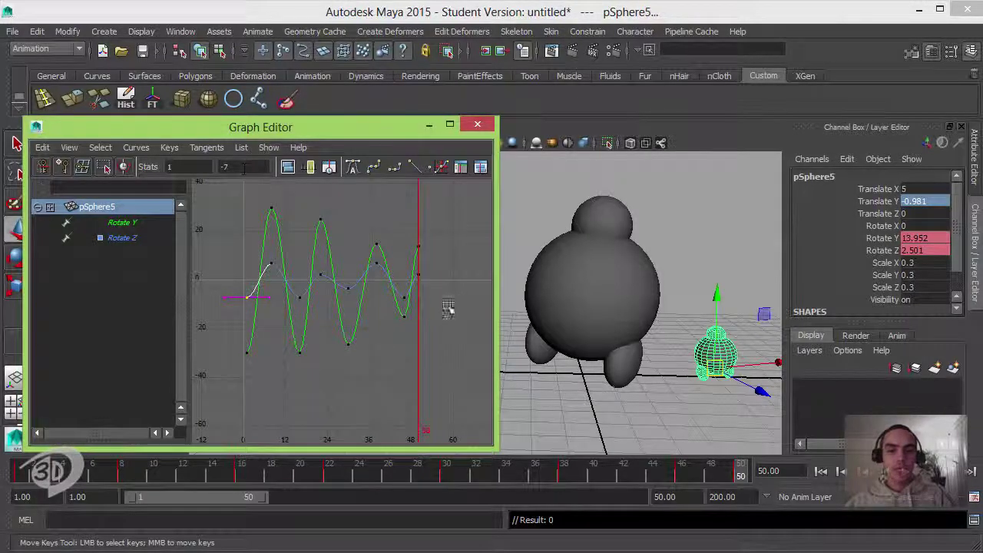
pyautogui.moveTo(443, 261); pyautogui.dragTo(411, 281)
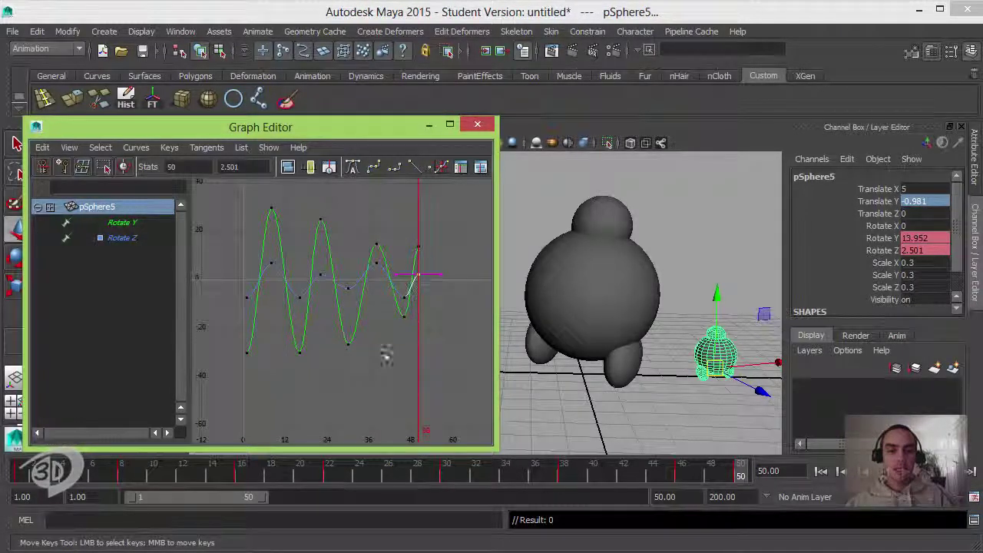
pyautogui.doubleClick(223, 167)
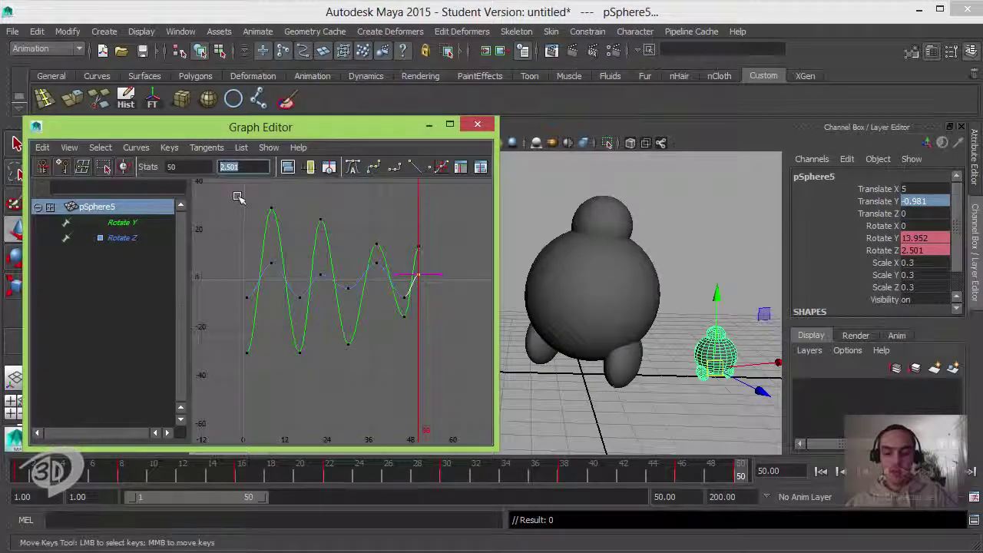
pyautogui.press('Return')
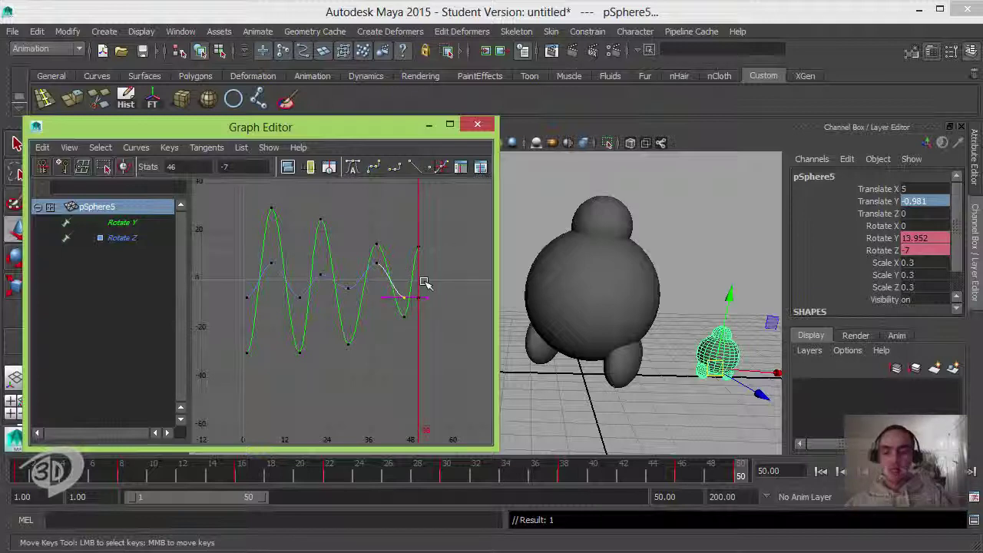
pyautogui.click(397, 285)
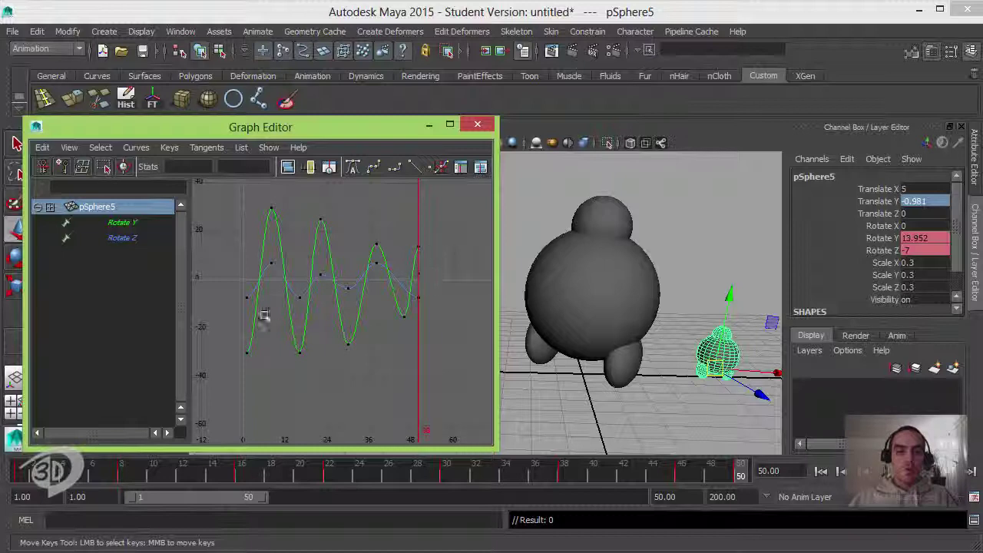
# - Set the small character's Rotate Y key at frame 50 to -30 and delete its Rotate Y key at frame 46
pyautogui.moveTo(230, 334); pyautogui.dragTo(265, 390)
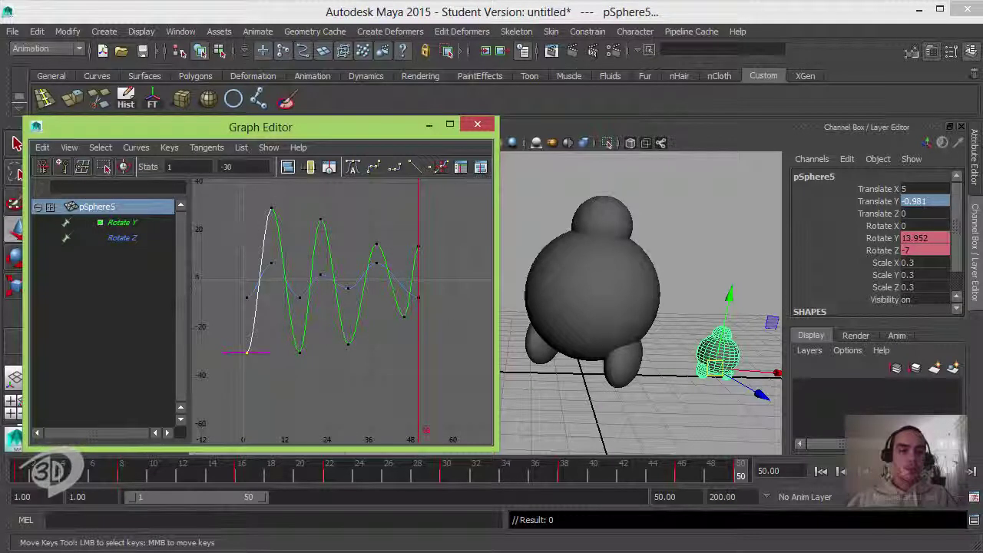
pyautogui.click(417, 246)
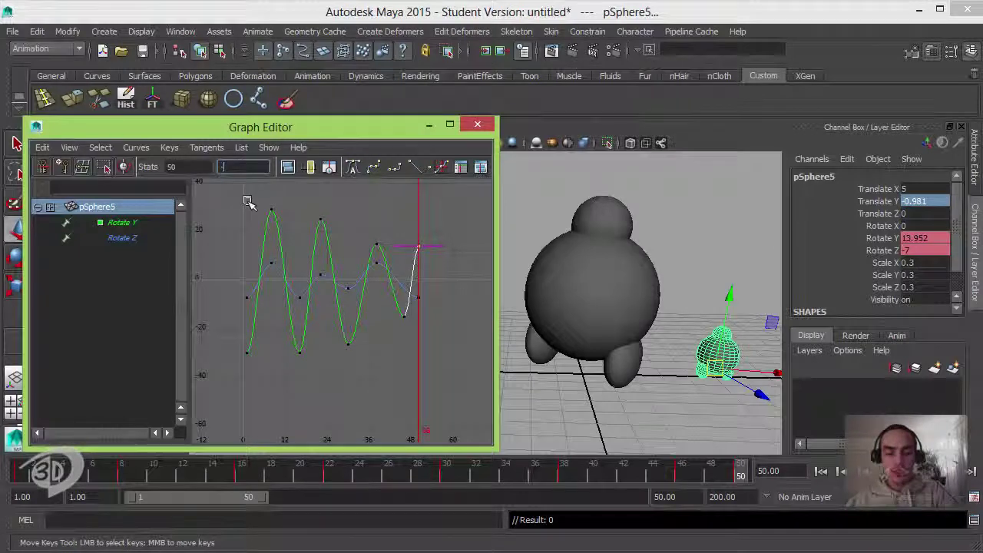
pyautogui.press('Return')
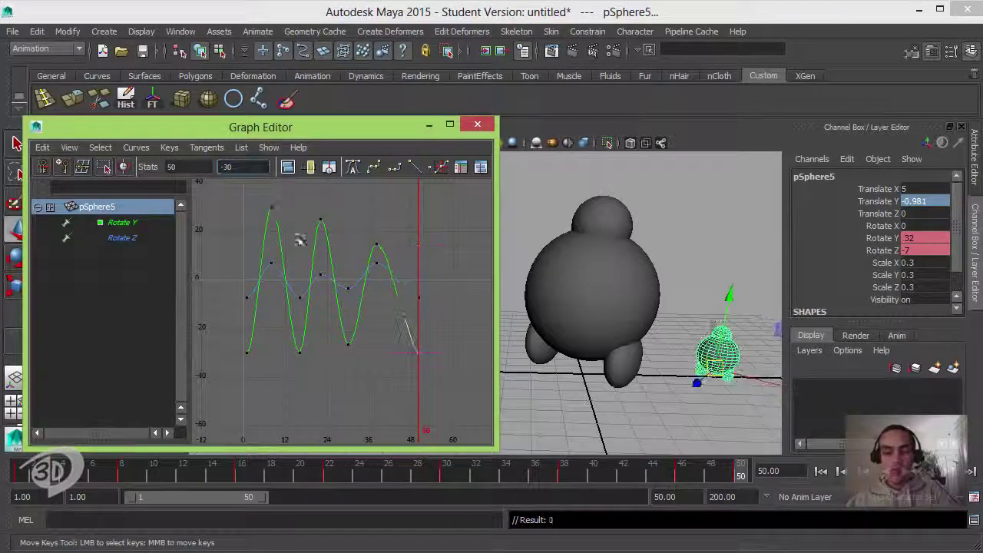
pyautogui.moveTo(399, 311)
pyautogui.mouseDown()
pyautogui.moveTo(441, 323)
pyautogui.moveTo(399, 301)
pyautogui.mouseUp()
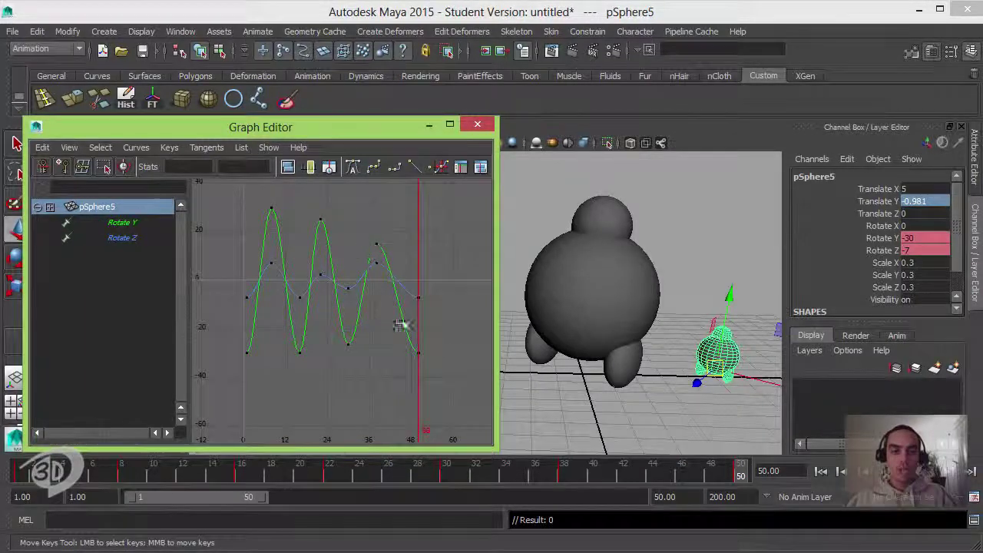
# - Play the animation to compare both characters and deselect the small one
pyautogui.middleClick(655, 407)
pyautogui.hotkey('alt', 'v')
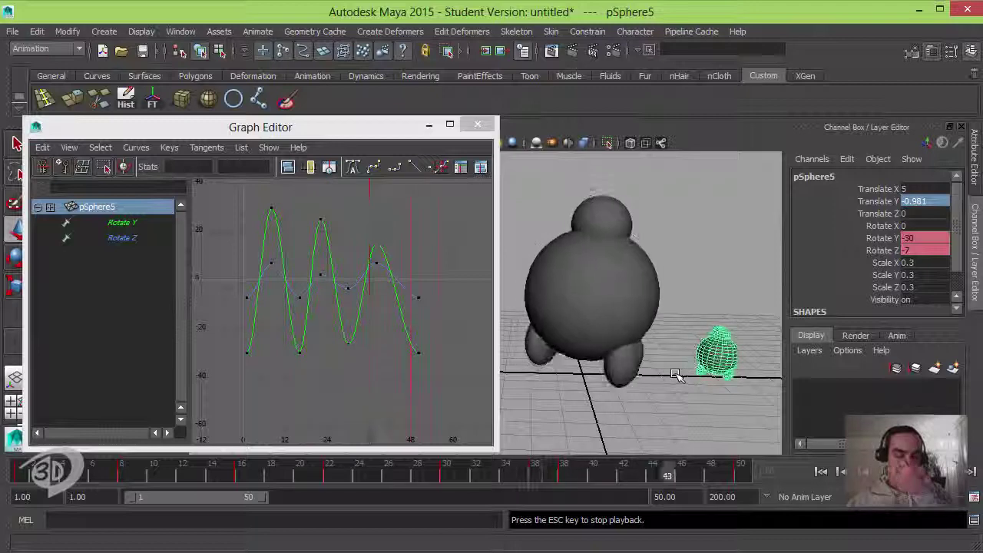
pyautogui.click(666, 415)
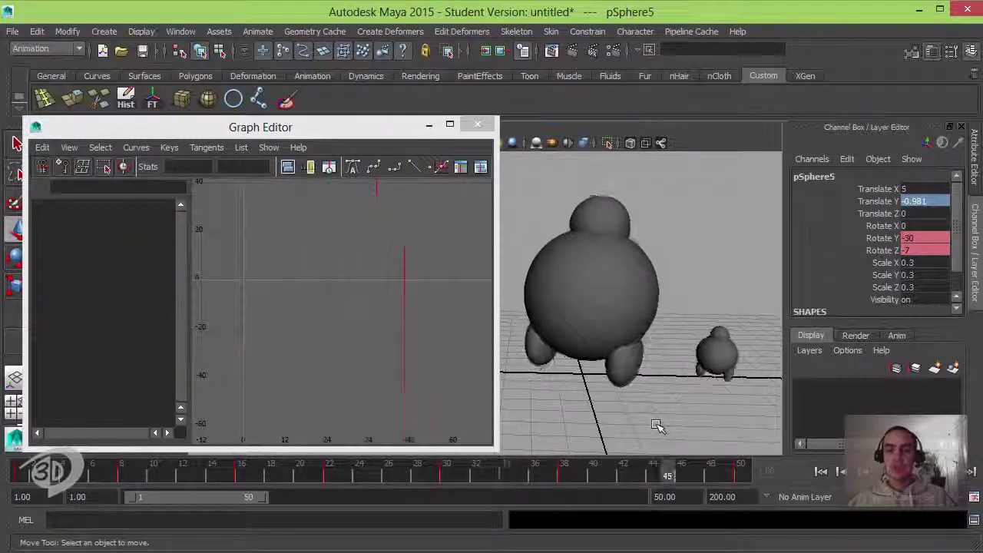